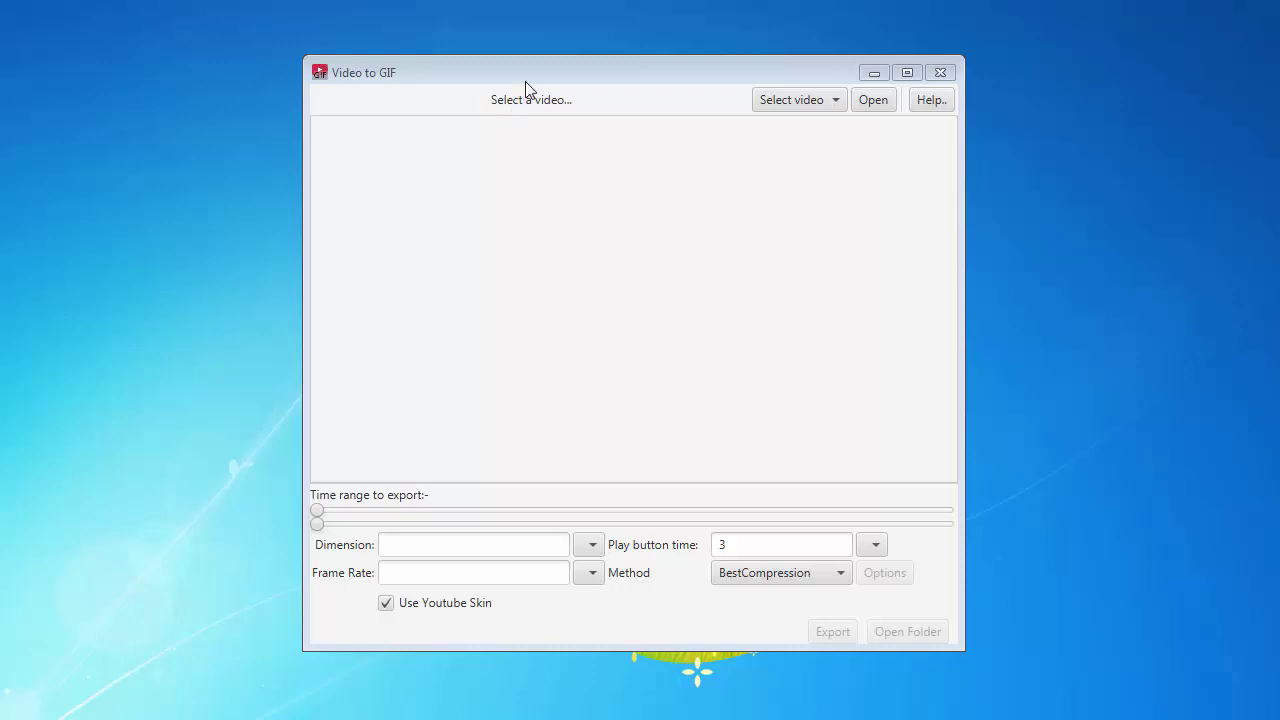
- Load the tp5_ssl_splashdefaults.mp4 video into Video to GIF
drag(527, 76, 418, 79)
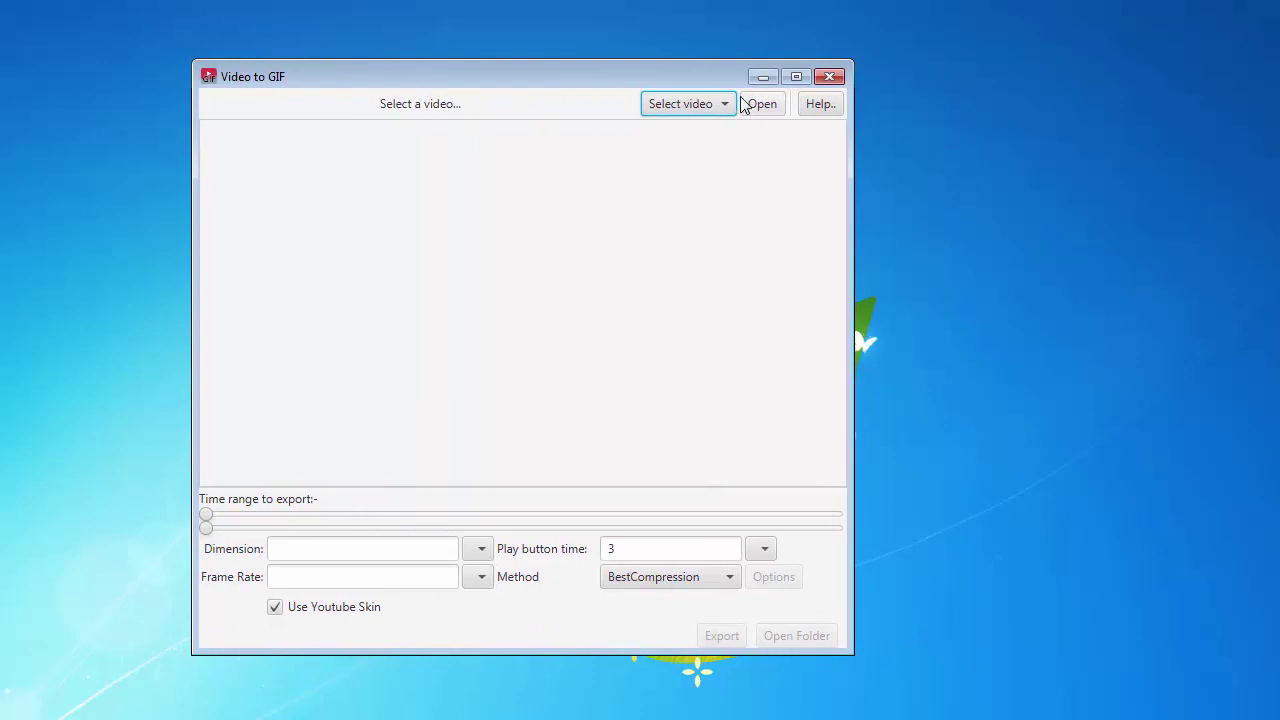
drag(683, 80, 713, 75)
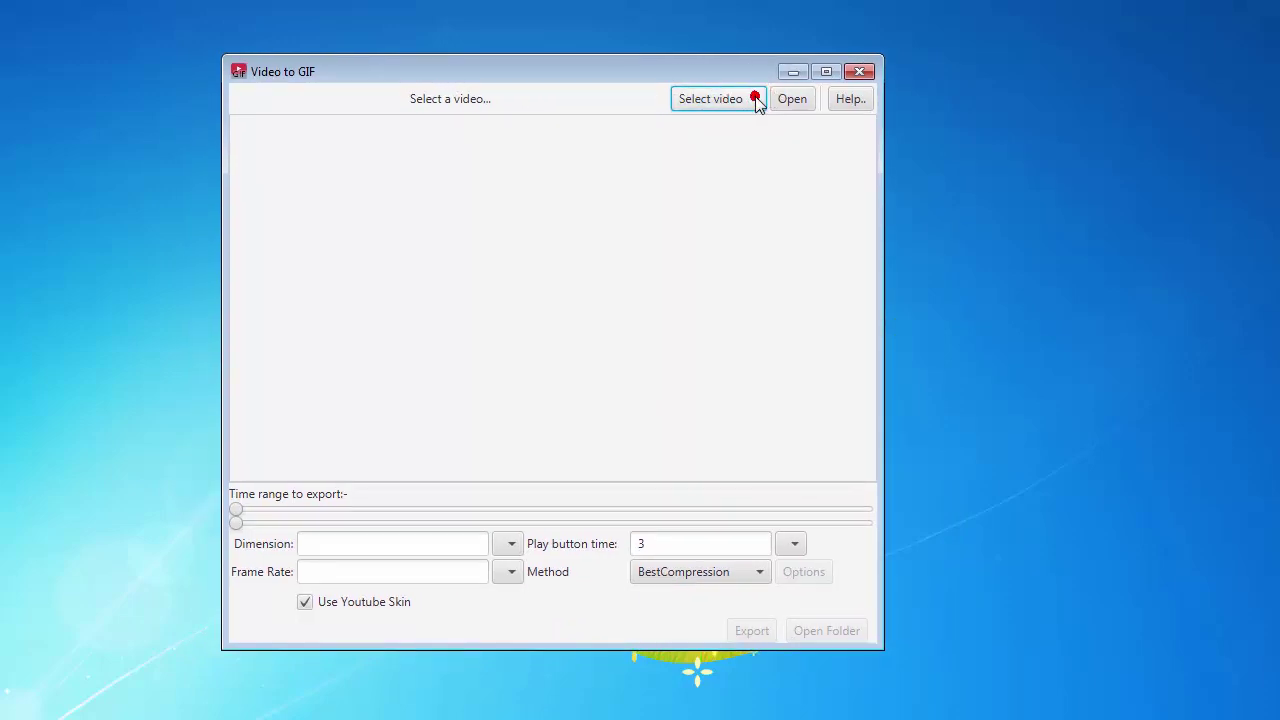
click(724, 130)
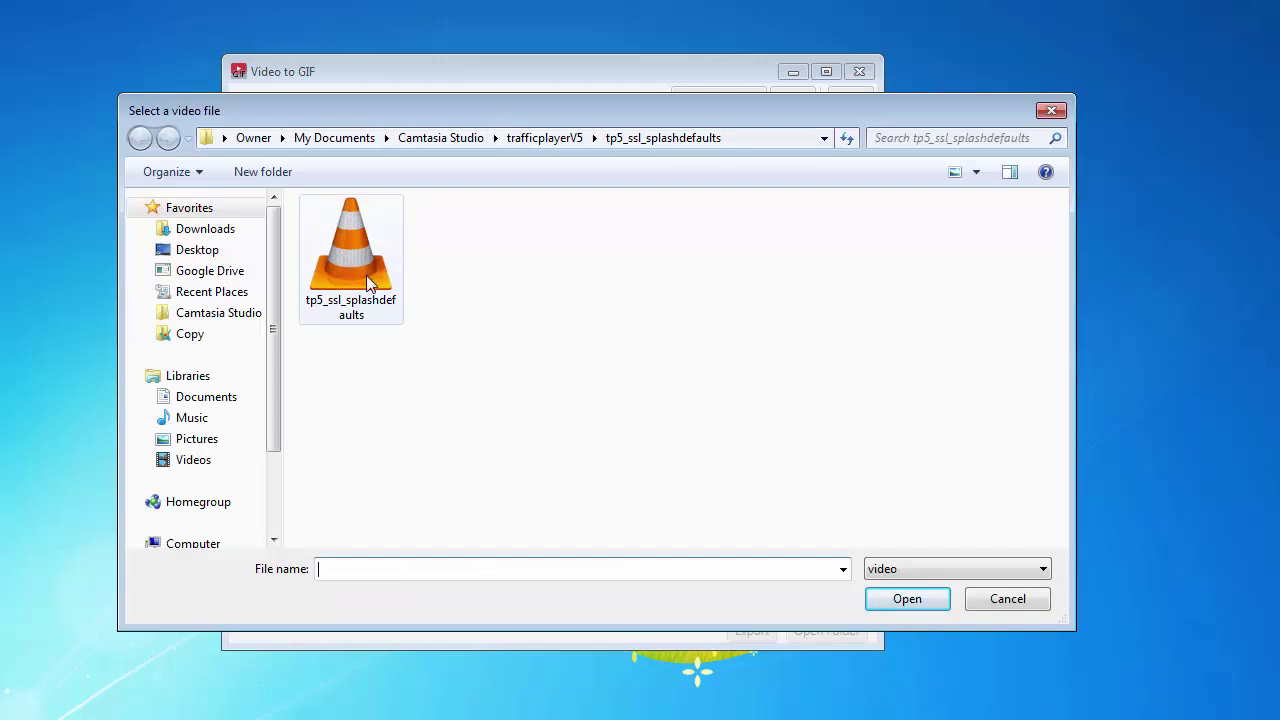
click(366, 275)
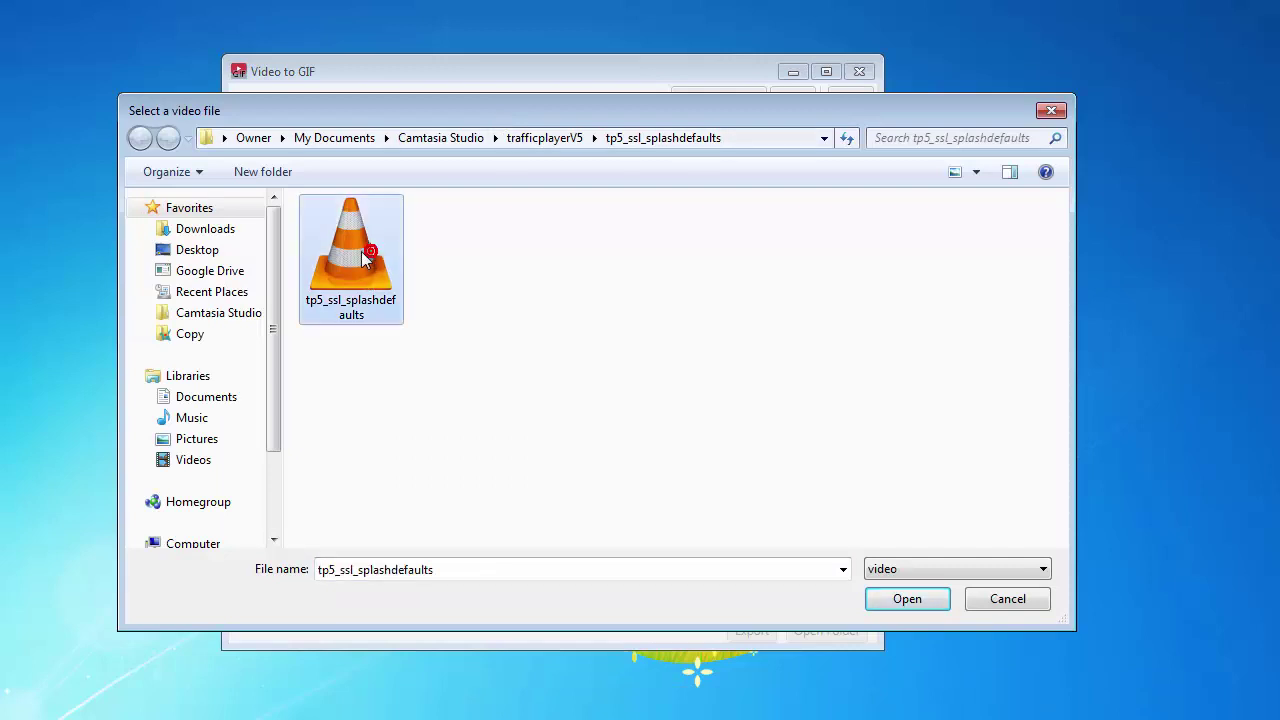
click(906, 598)
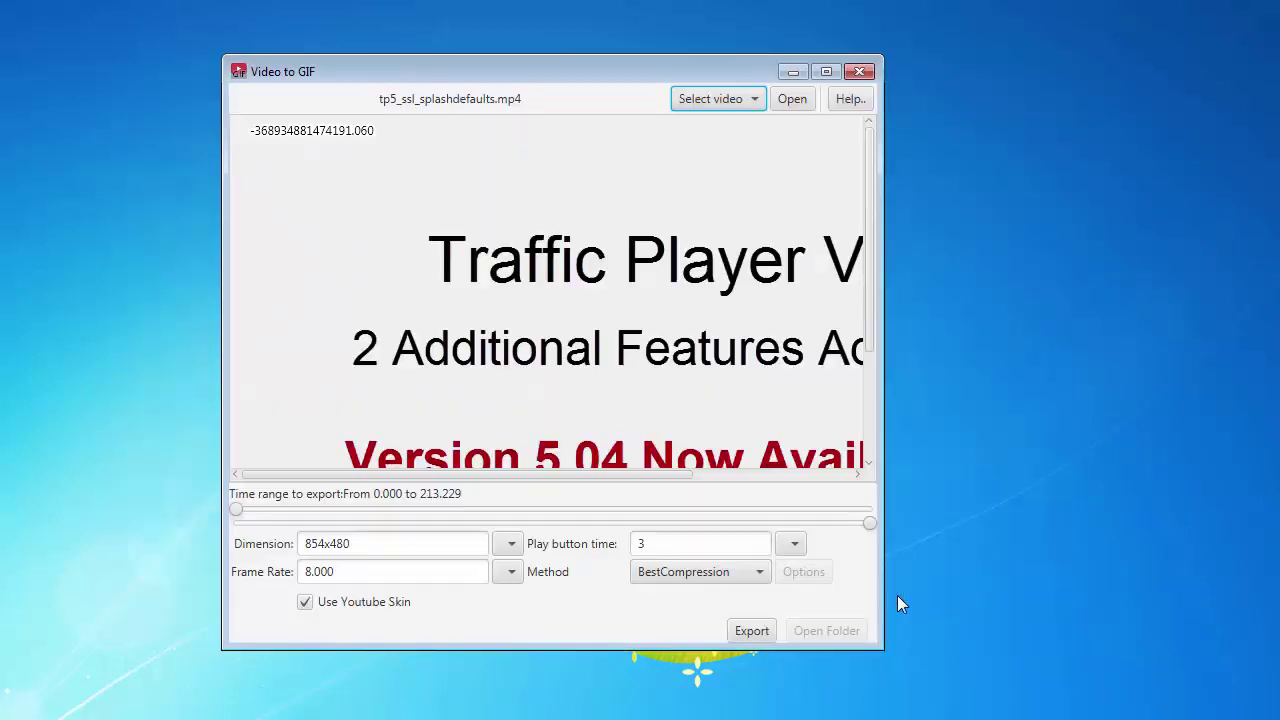
- Resize and reposition the window so the full preview and export controls are visible
drag(880, 654, 1136, 719)
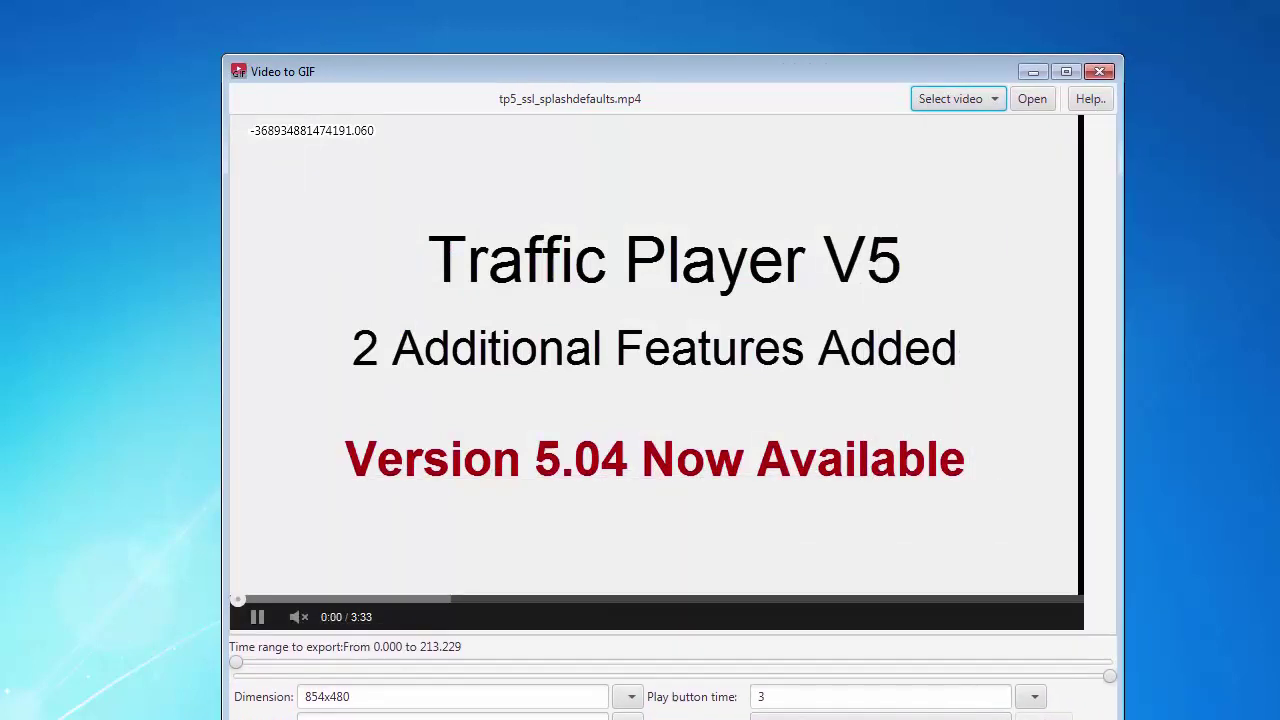
drag(737, 81, 687, 28)
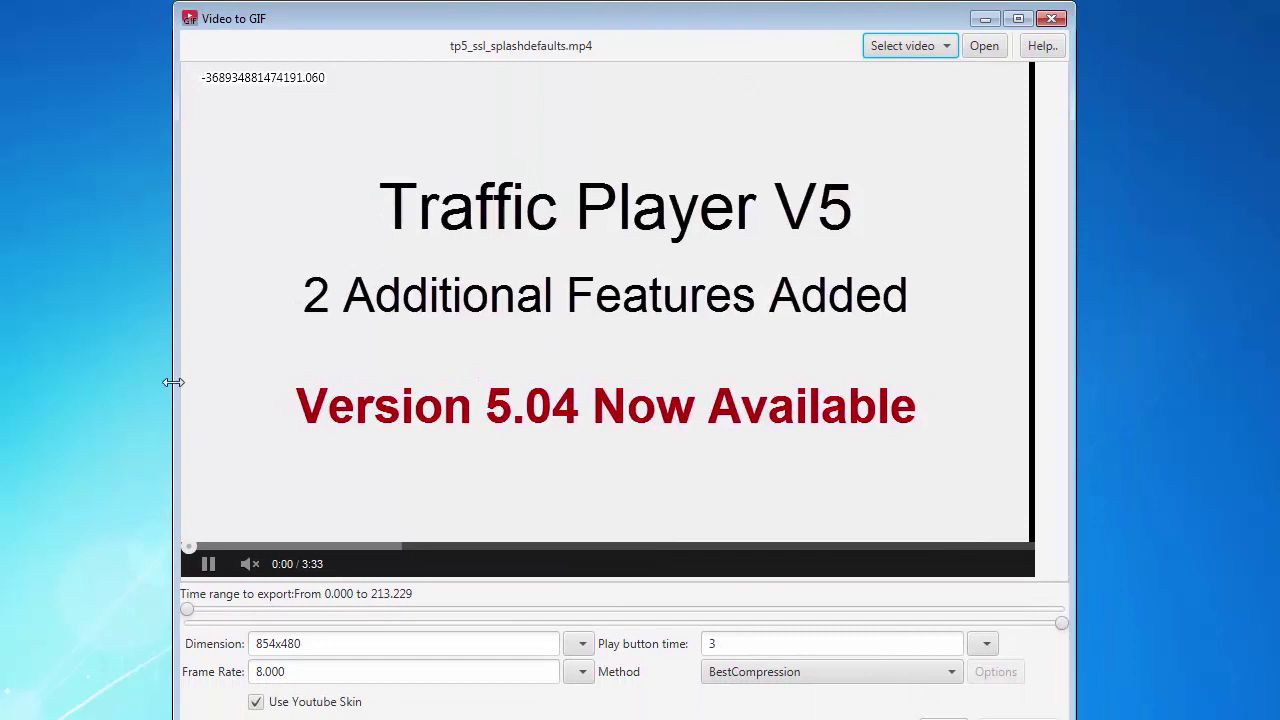
drag(172, 383, 117, 383)
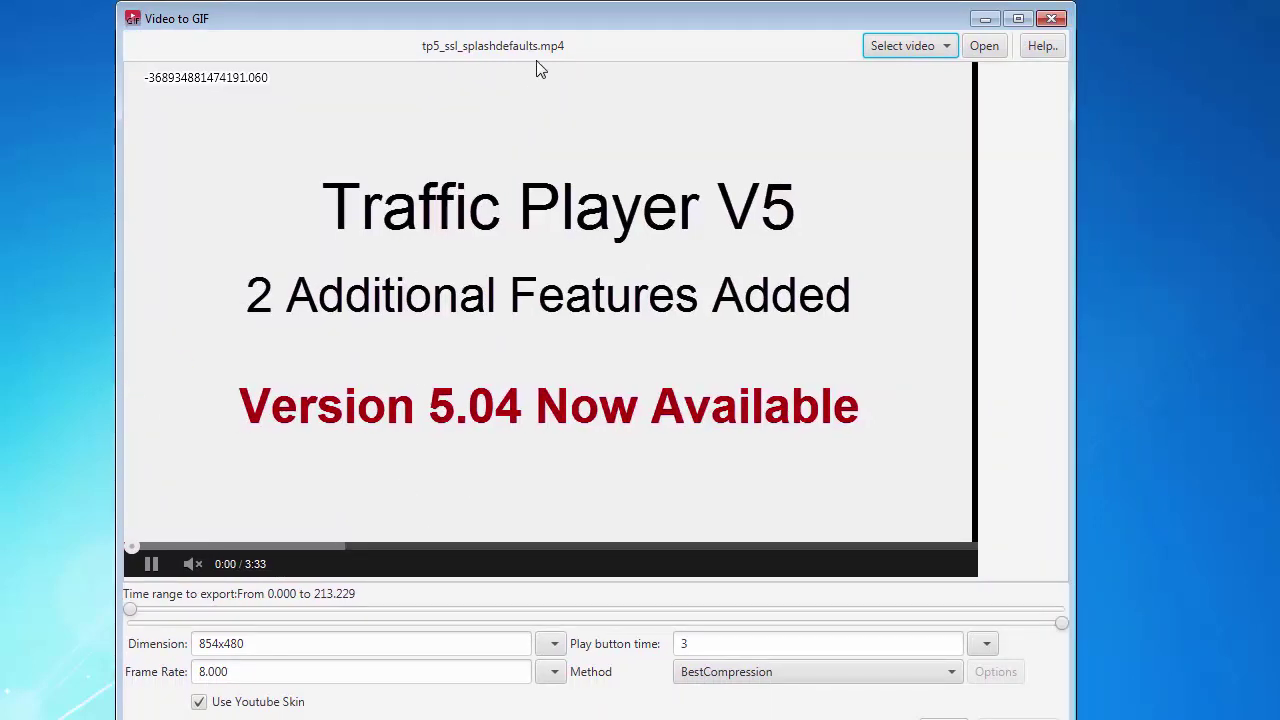
drag(571, 23, 573, 1)
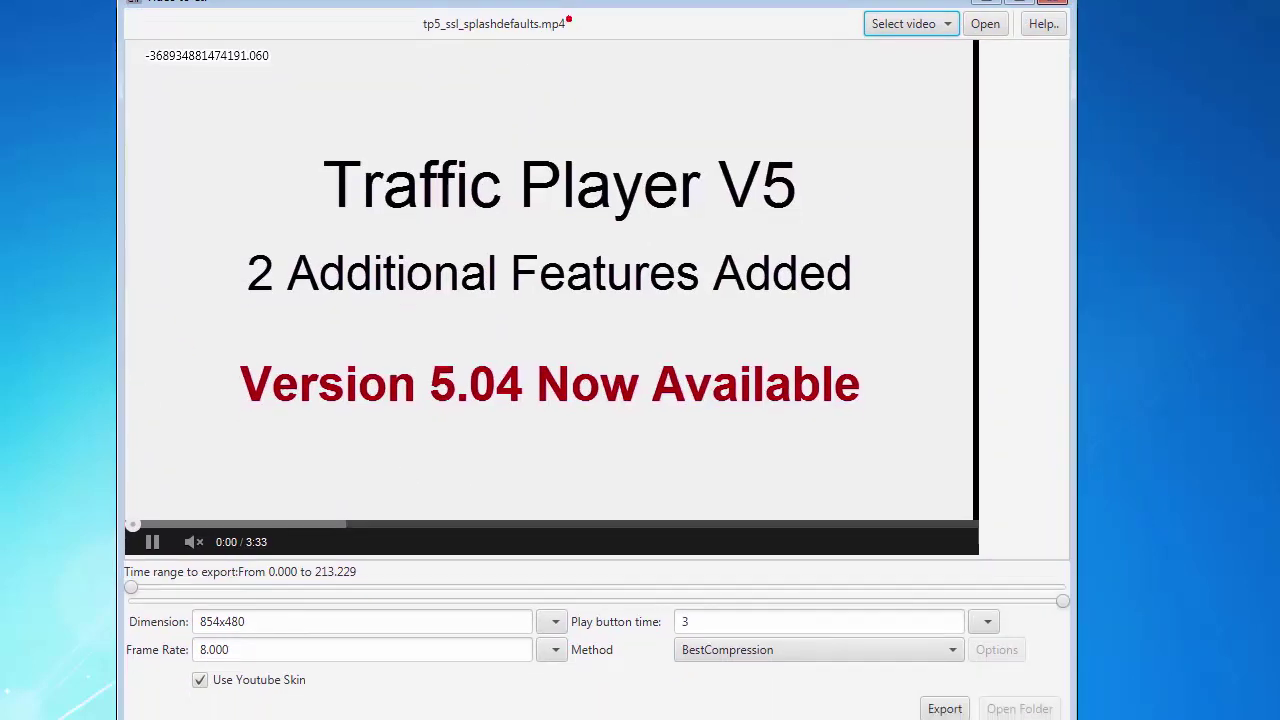
- Keep Use Youtube Skin enabled and change the output Dimension to 426x240
click(201, 681)
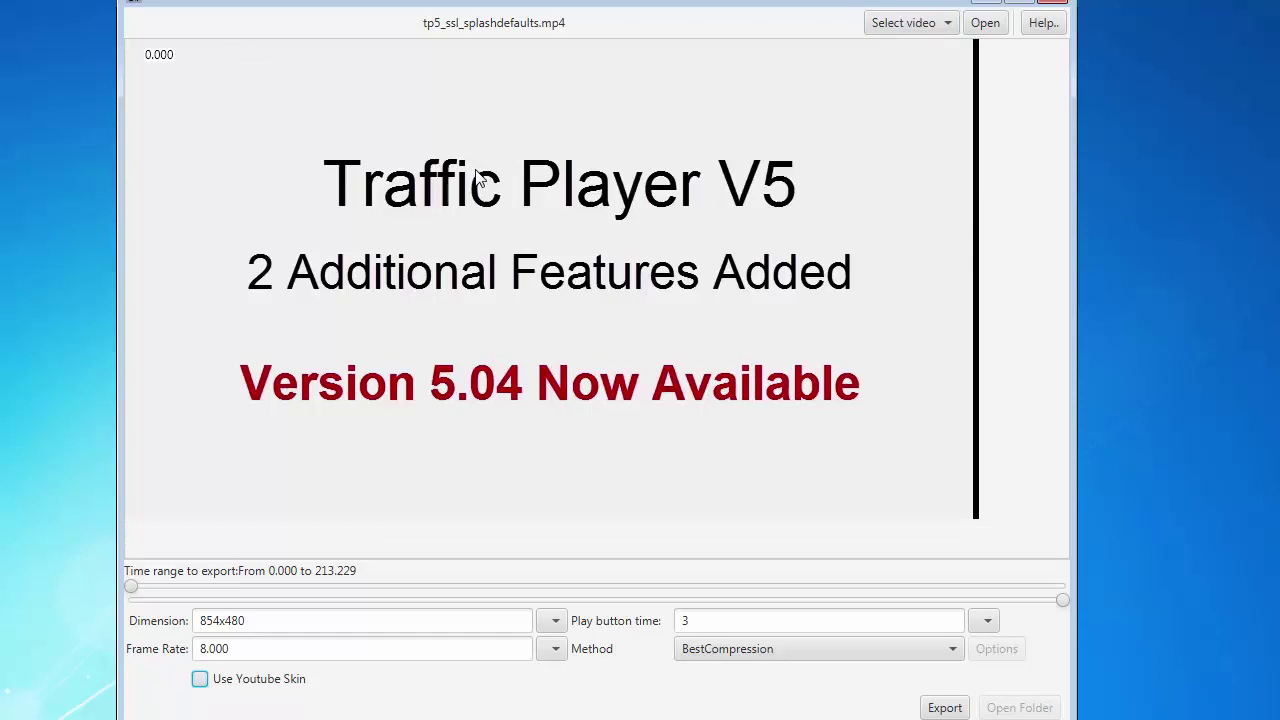
click(201, 681)
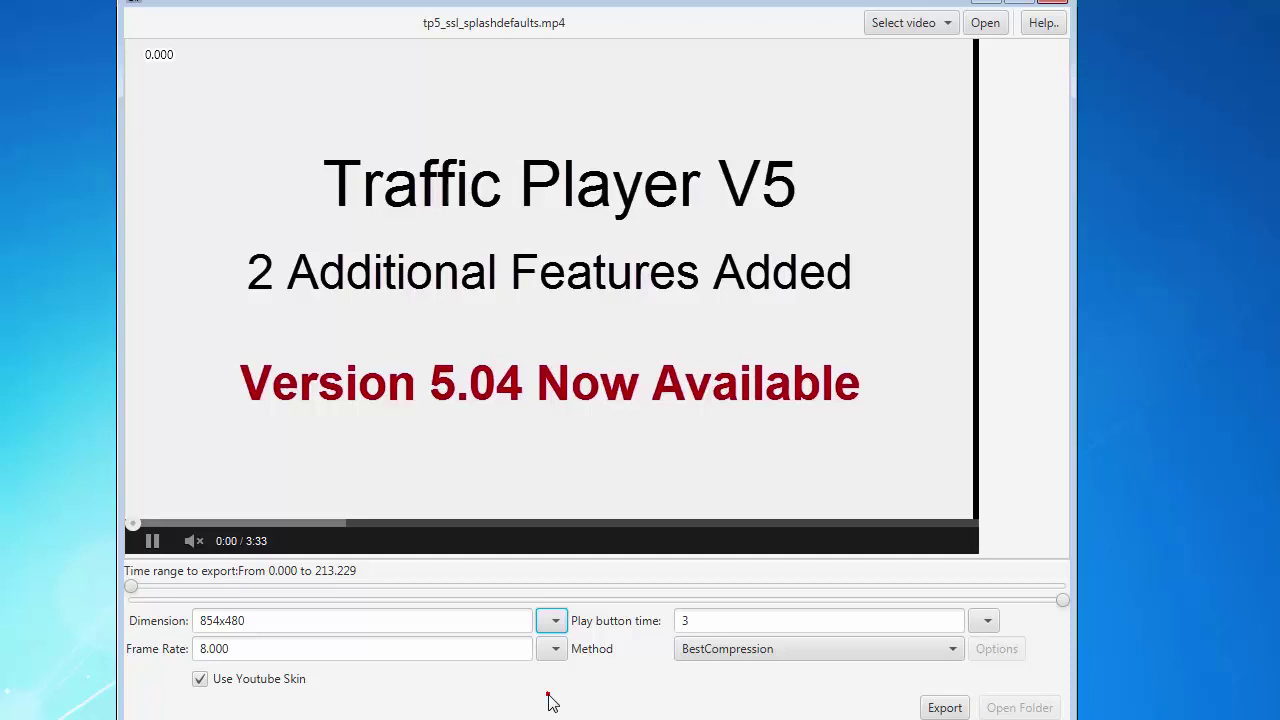
key(Down)
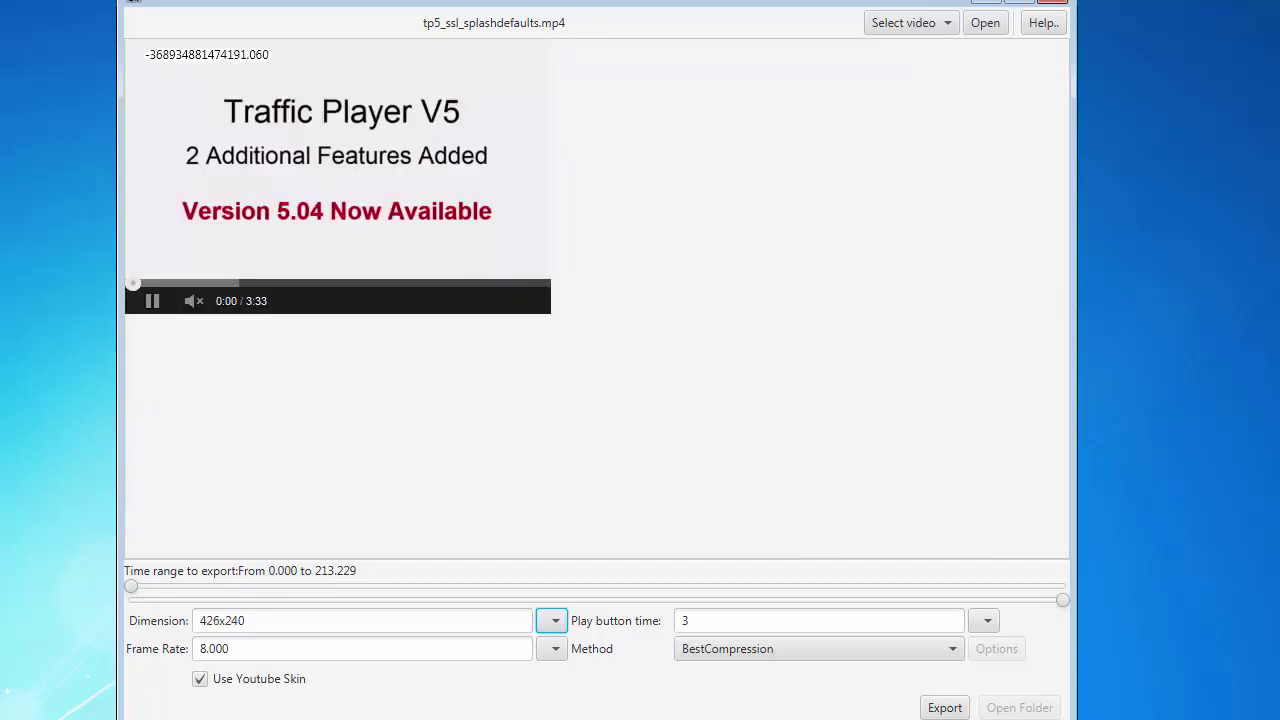
drag(480, 0, 488, 27)
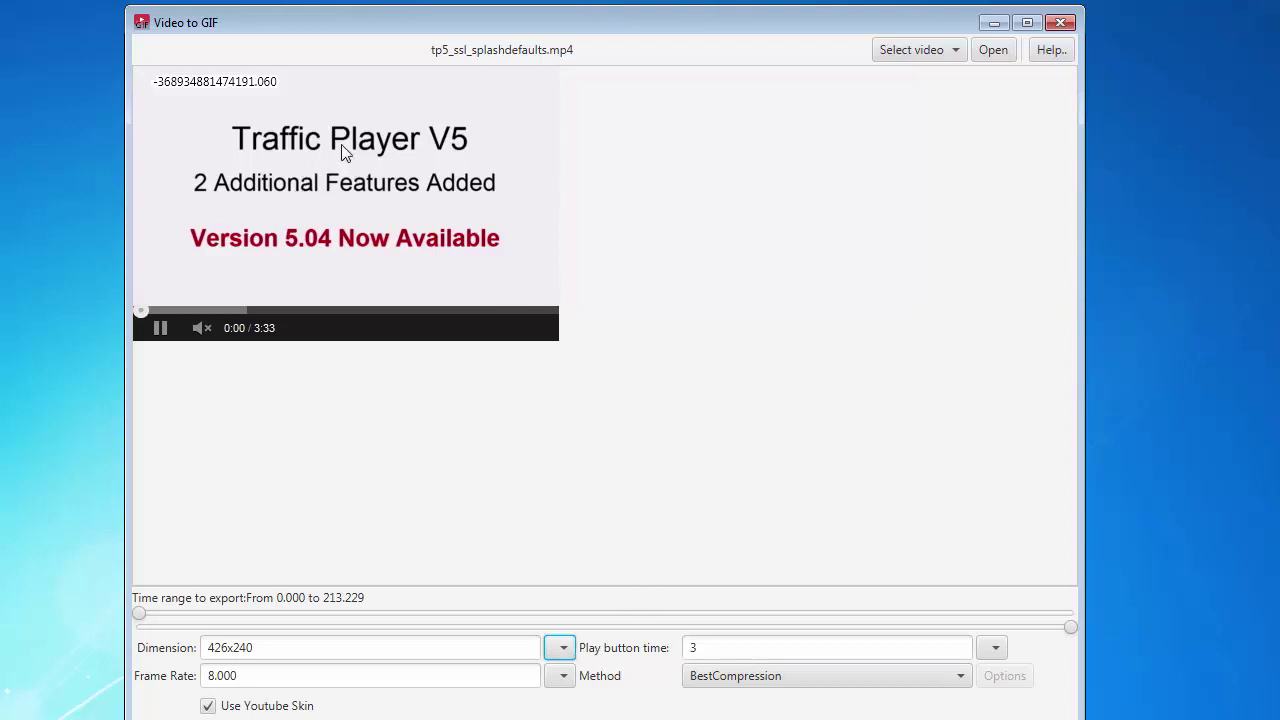
- Change the Play button time from 3 to 1
click(743, 645)
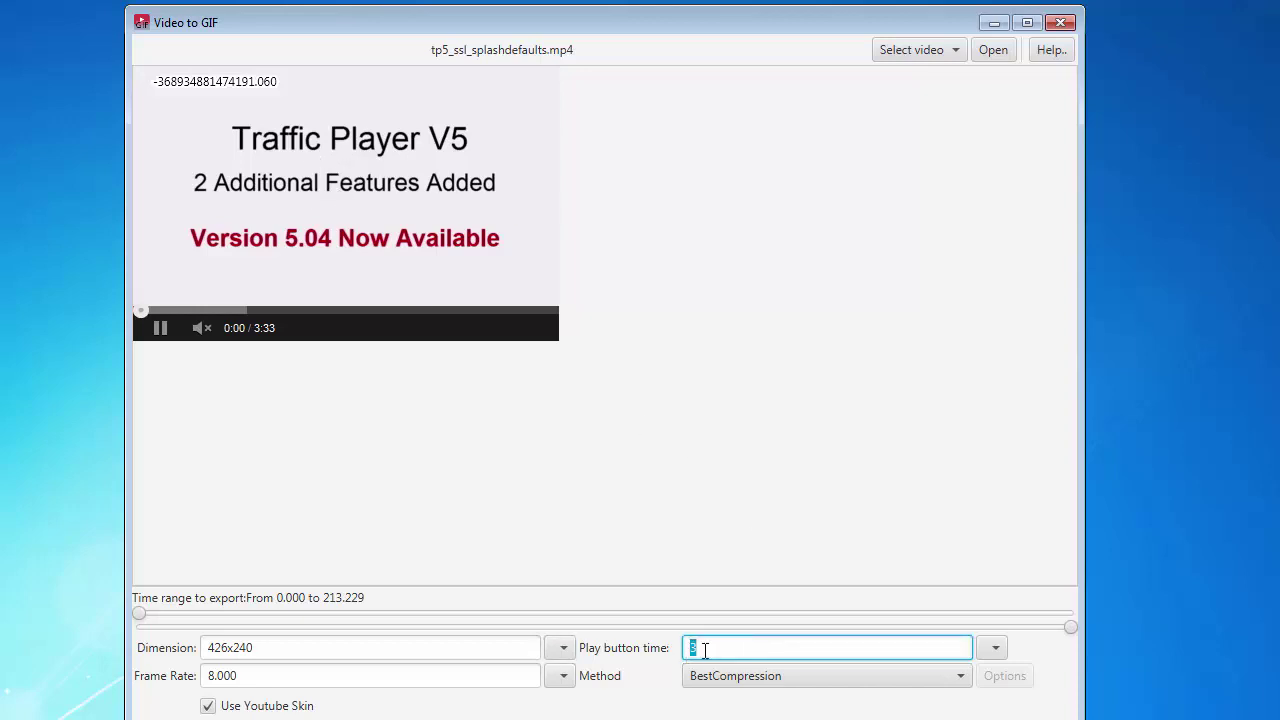
double_click(705, 650)
key(BackSpace)
click(993, 648)
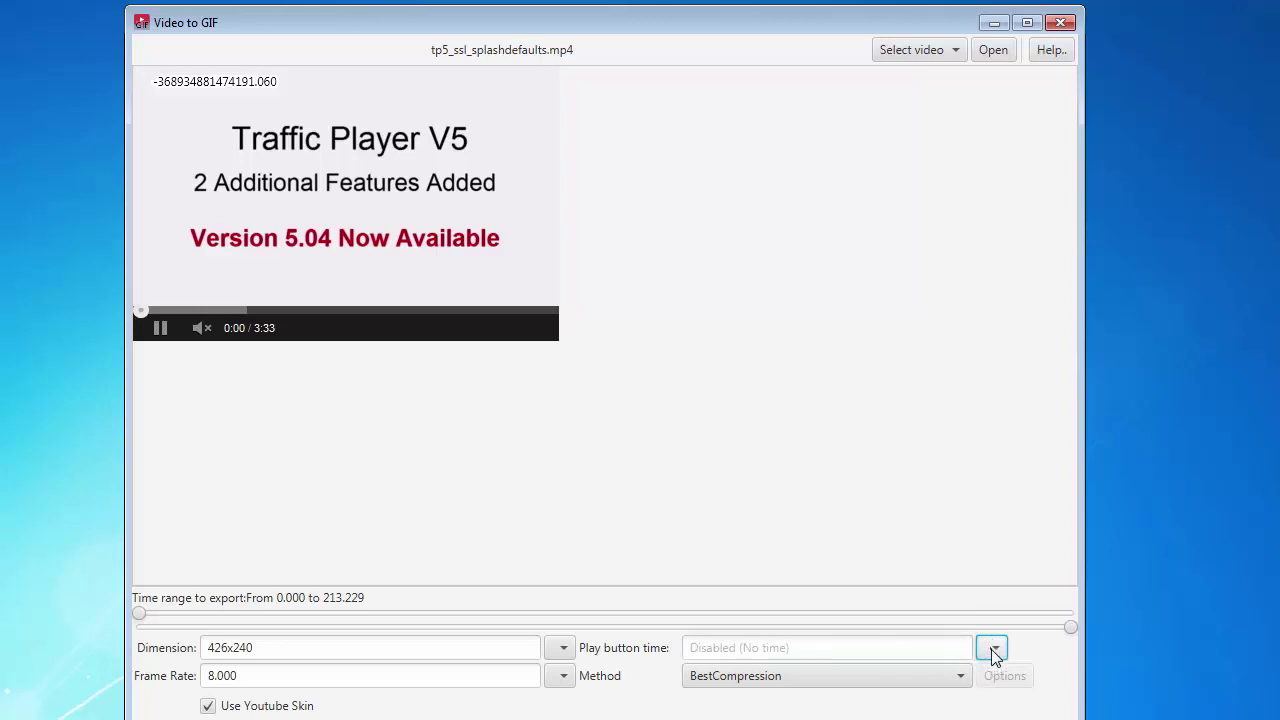
click(860, 650)
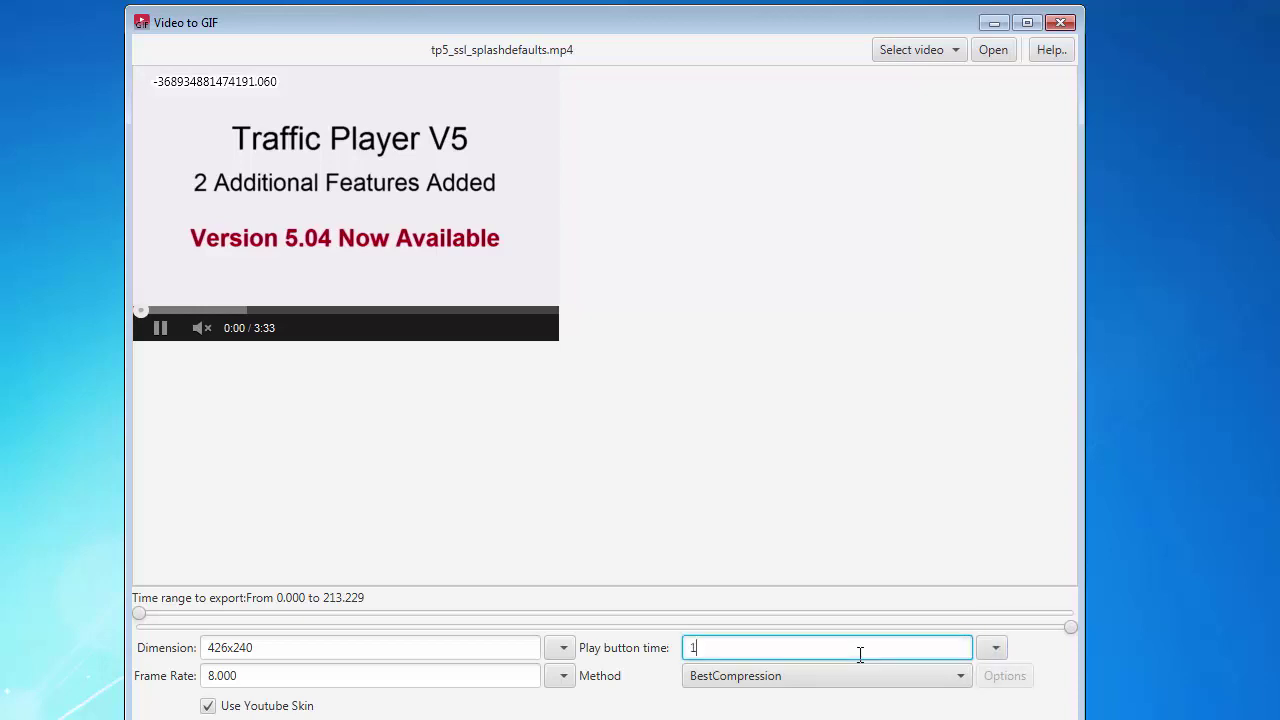
click(623, 686)
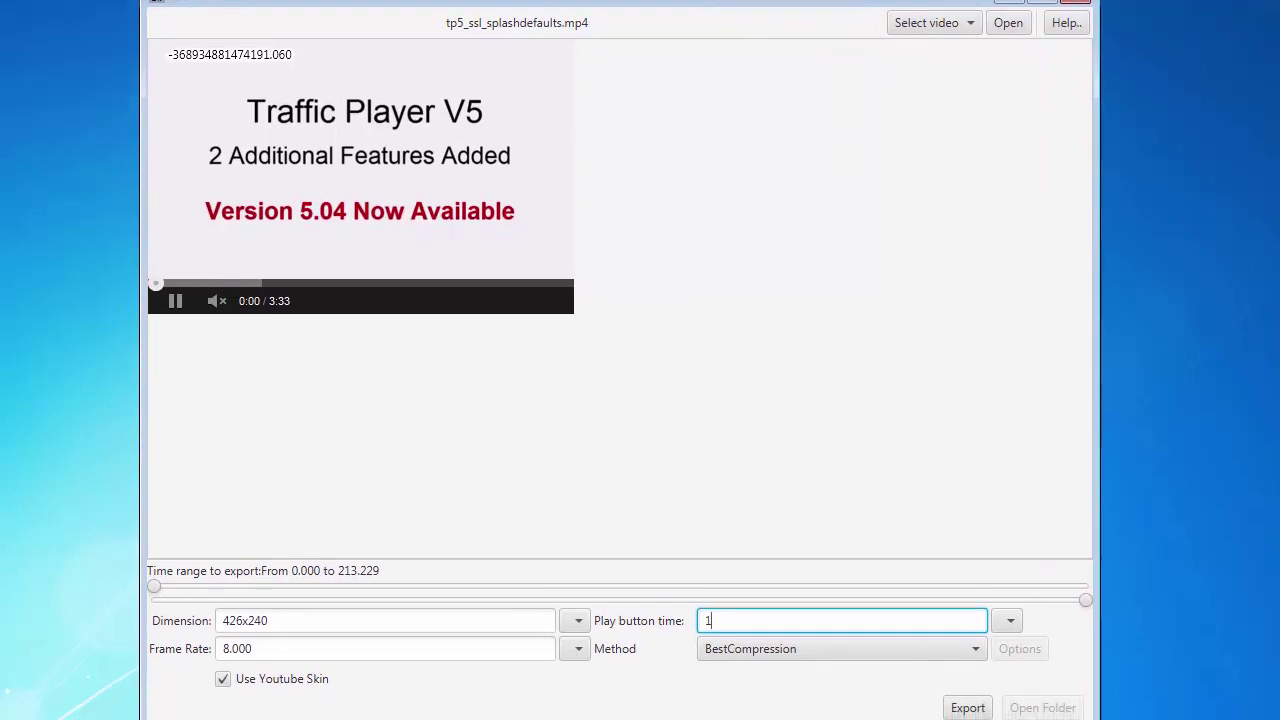
- Try a 25.000 frame rate, then return it to 8.000
click(580, 643)
click(583, 673)
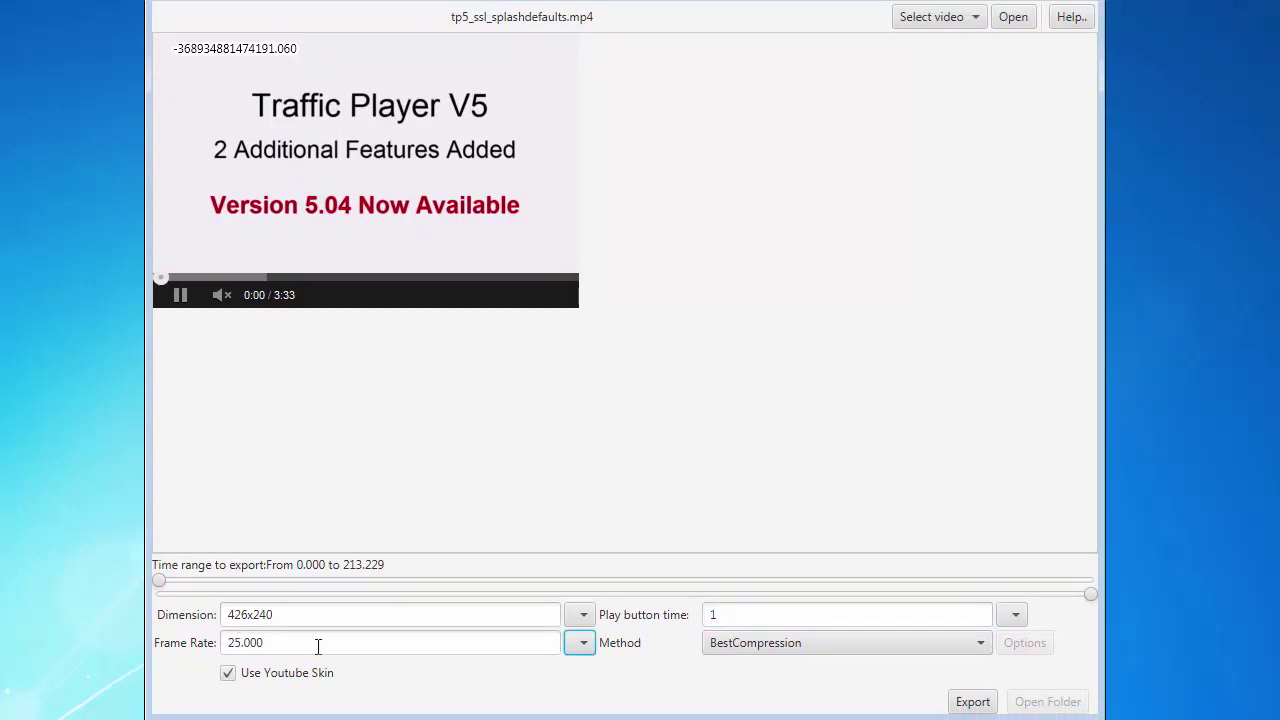
click(580, 643)
click(577, 705)
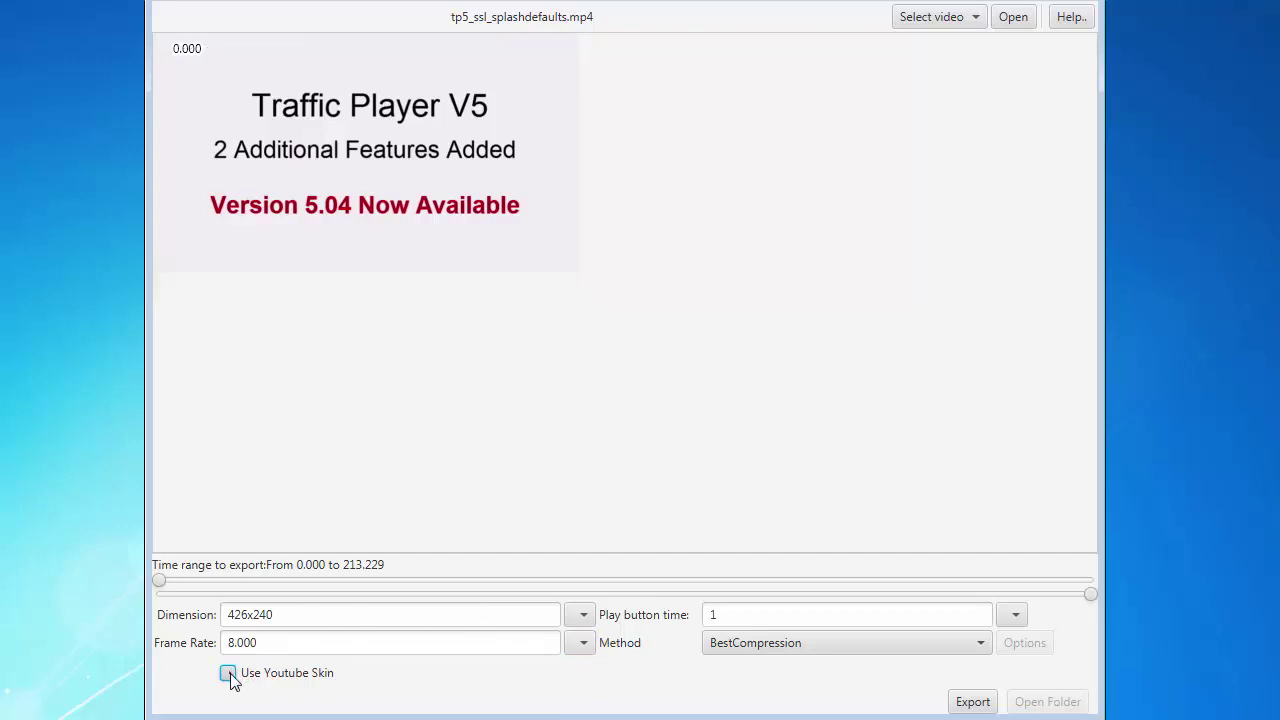
click(770, 652)
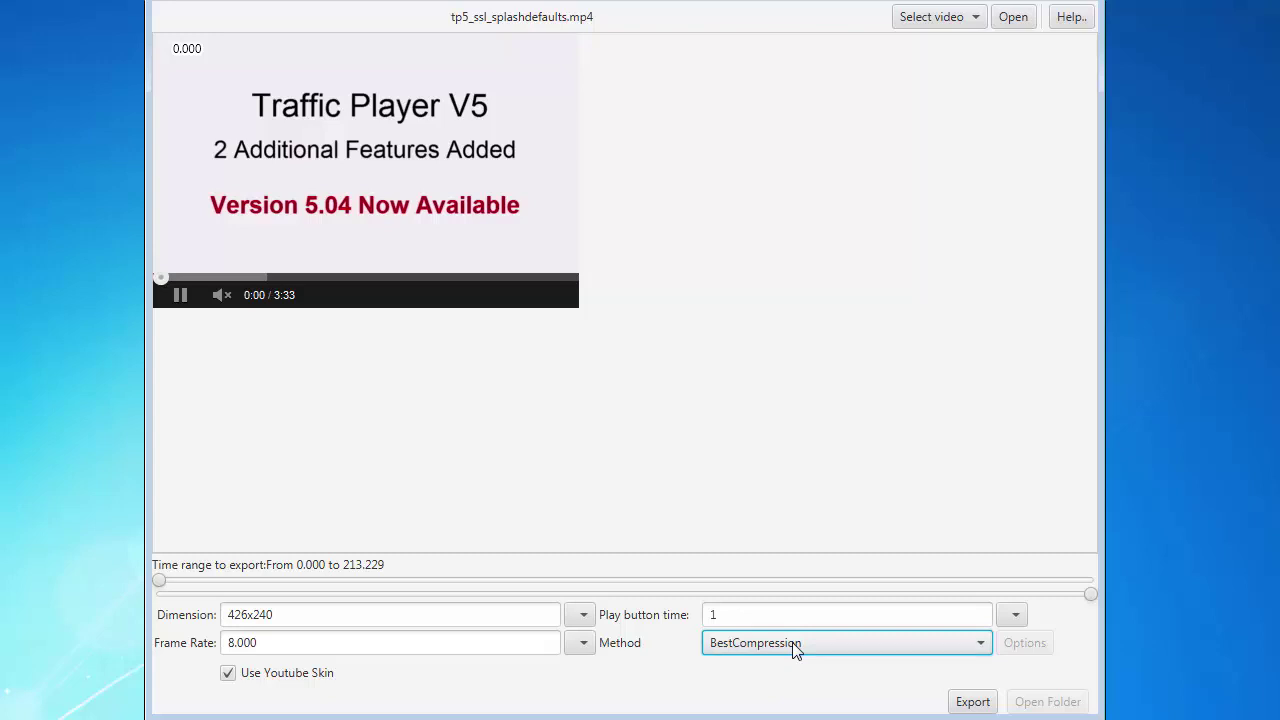
- Try the BestQuality and Variable methods and check the lossy encoding Options
key(Up)
click(754, 694)
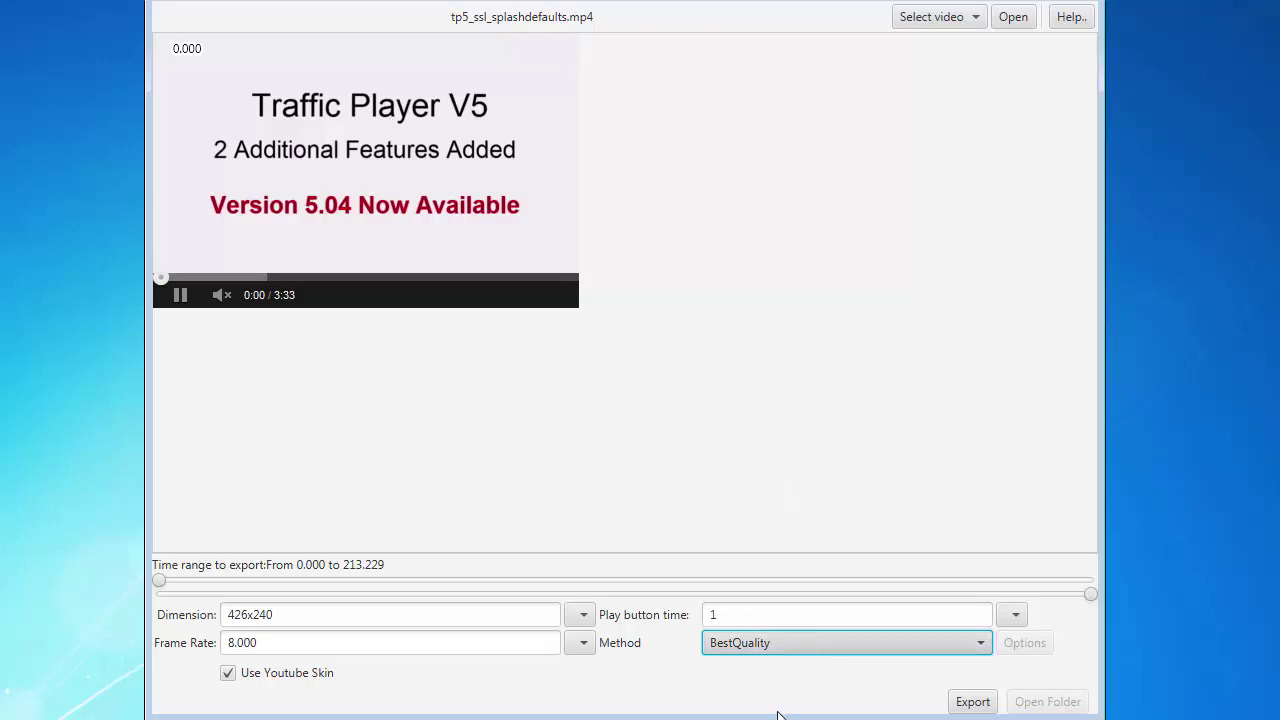
key(Up)
click(1030, 646)
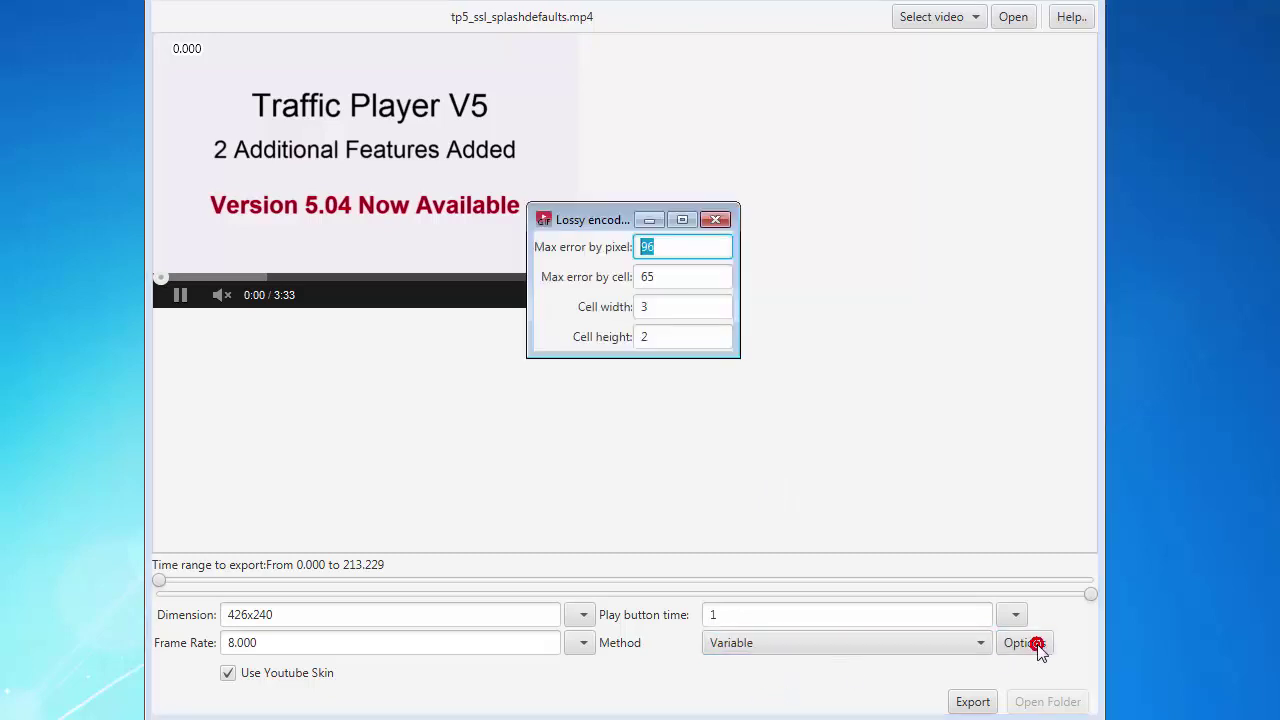
click(716, 220)
- Restore the BestCompression method and start the GIF export
click(899, 648)
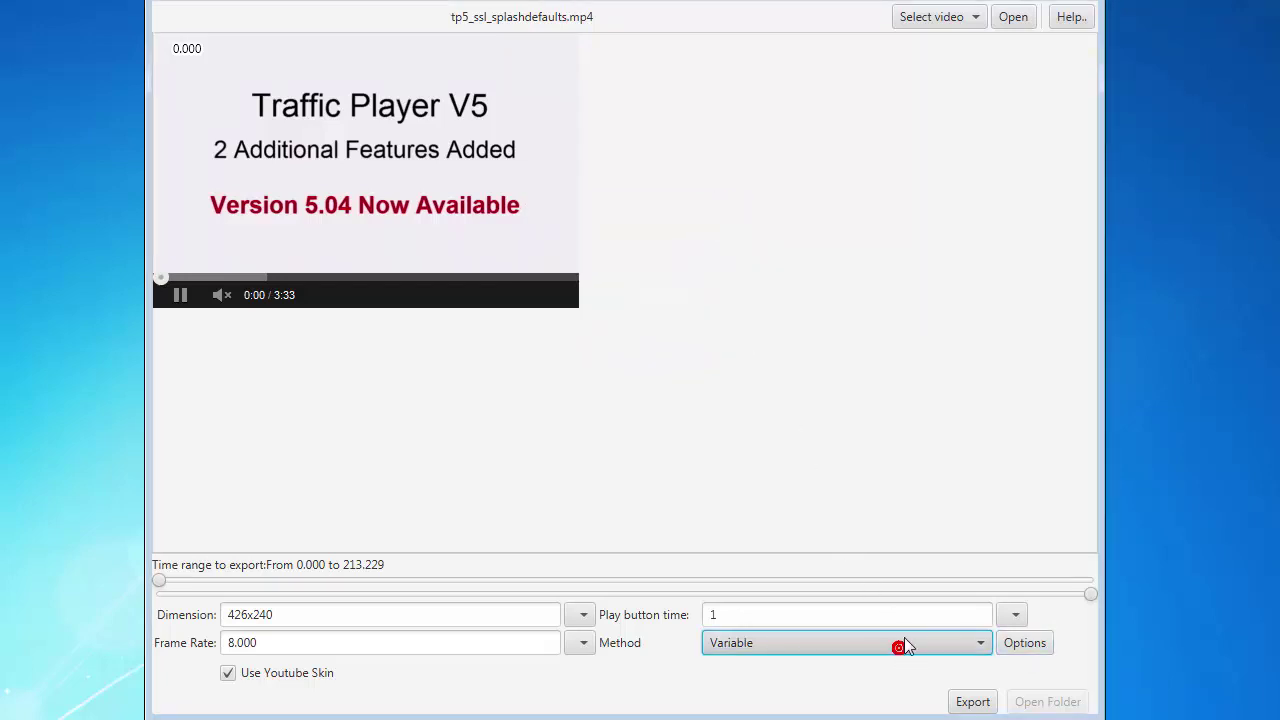
click(857, 666)
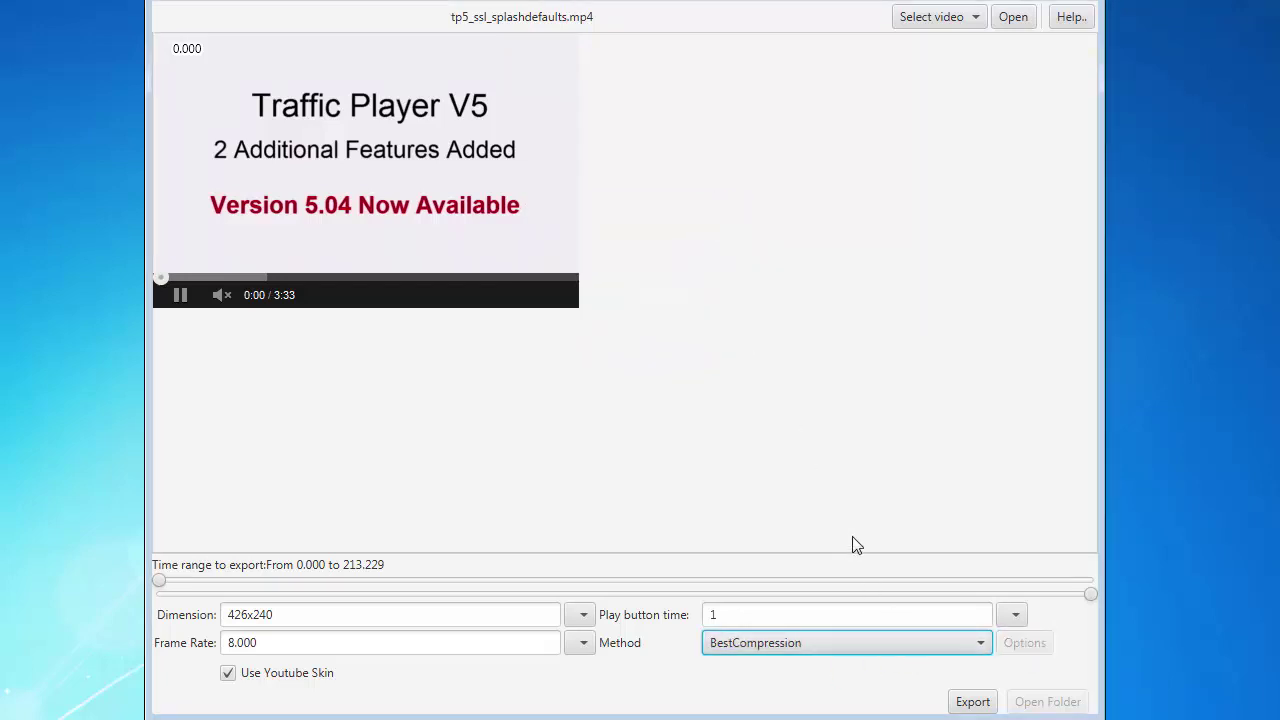
click(972, 702)
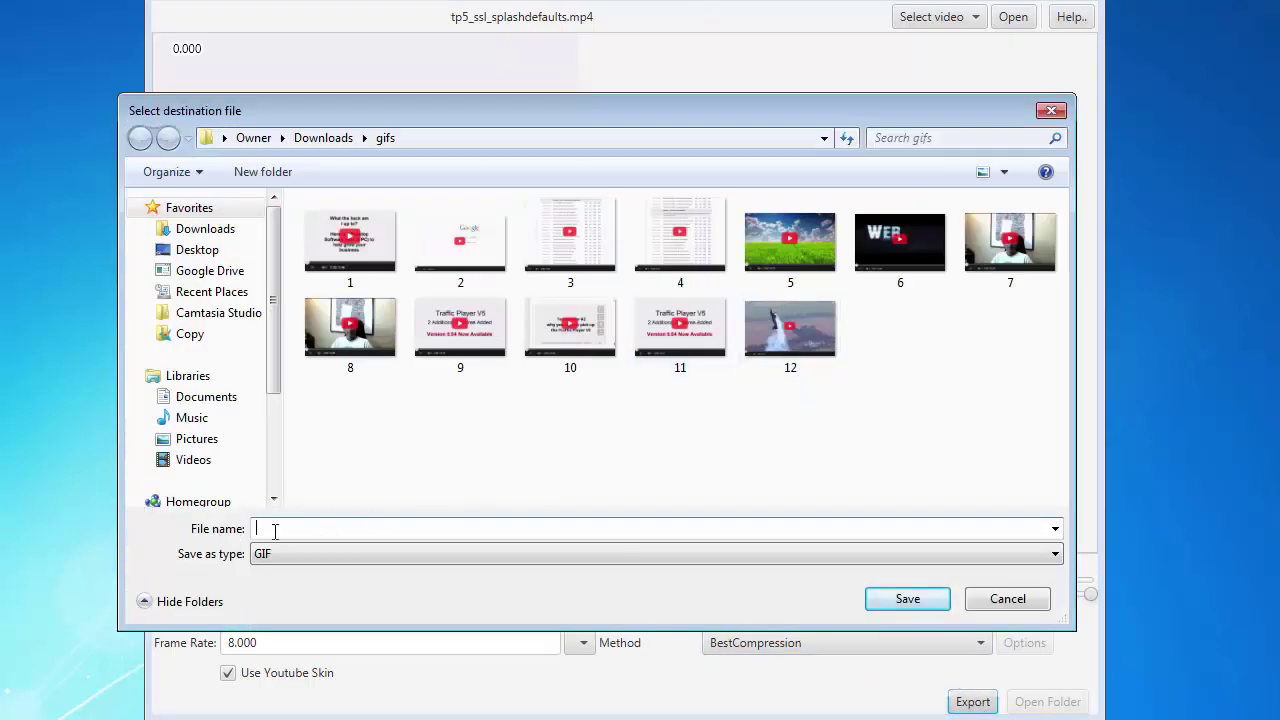
- Save the exported GIF as '13' in the Downloads gifs folder
click(487, 527)
text(13)
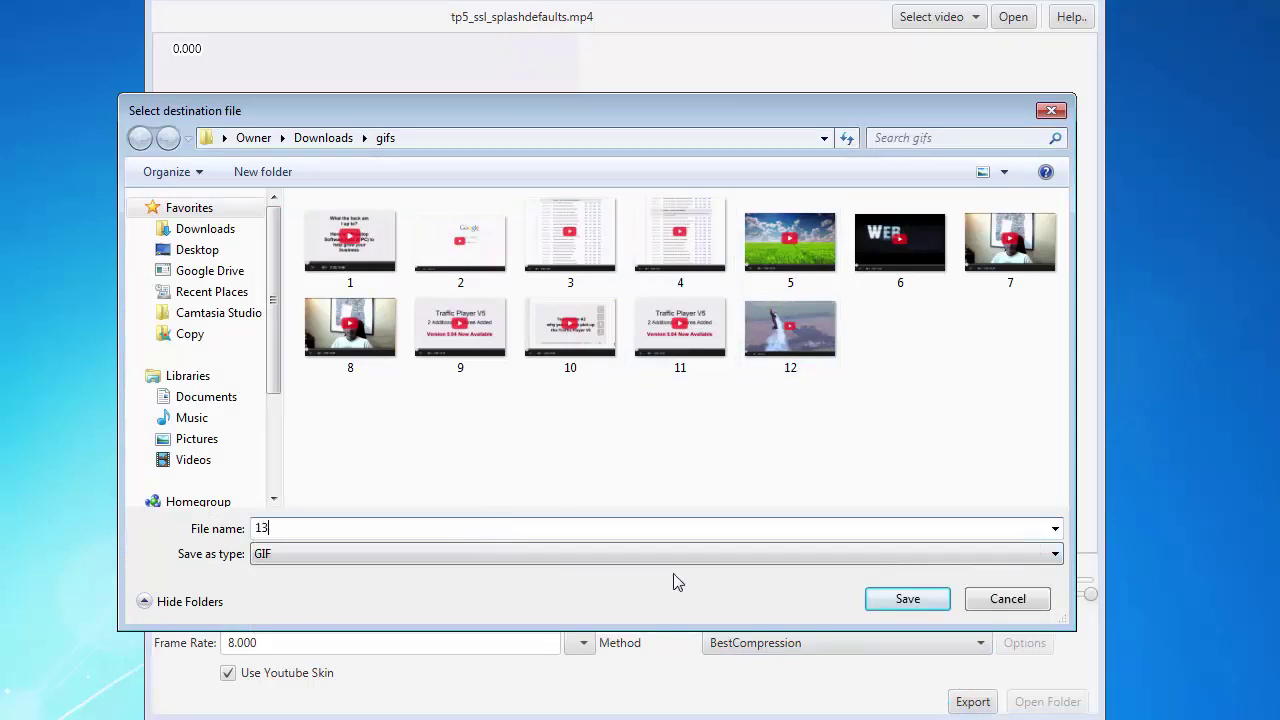
click(895, 605)
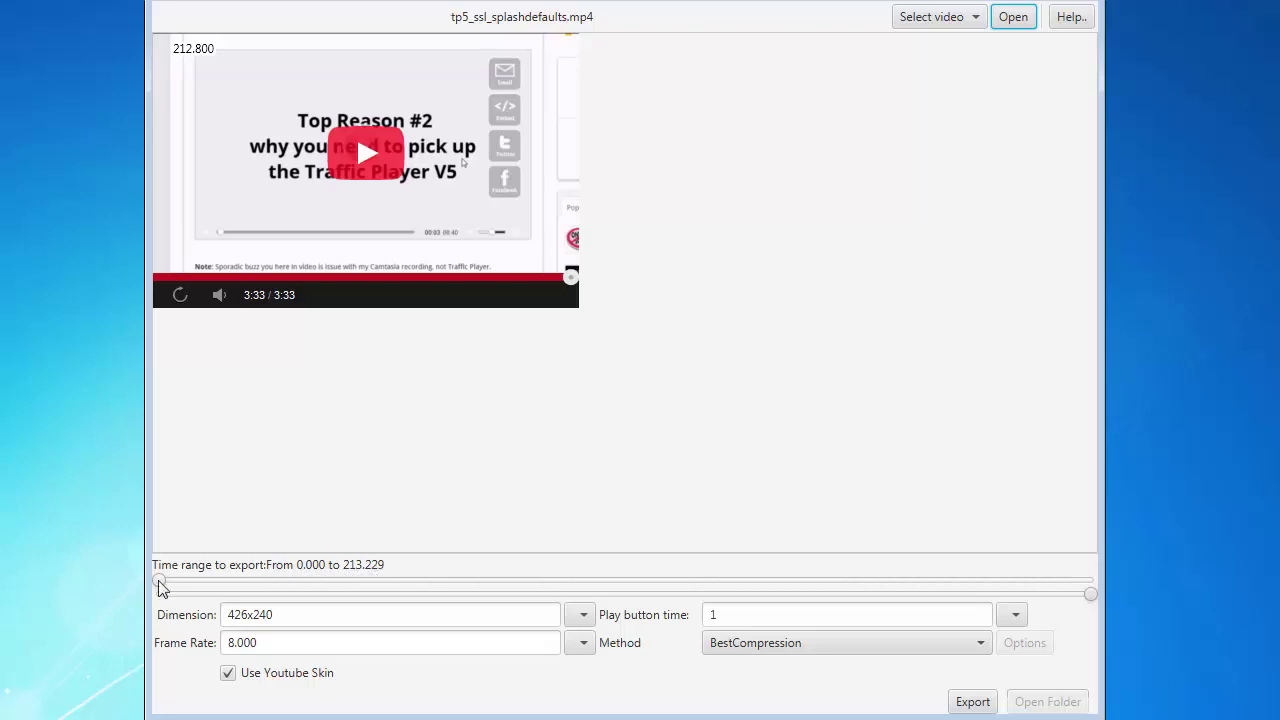
- Narrow the export range to start at 24.023 s and end at 35.691 s
drag(160, 585, 265, 585)
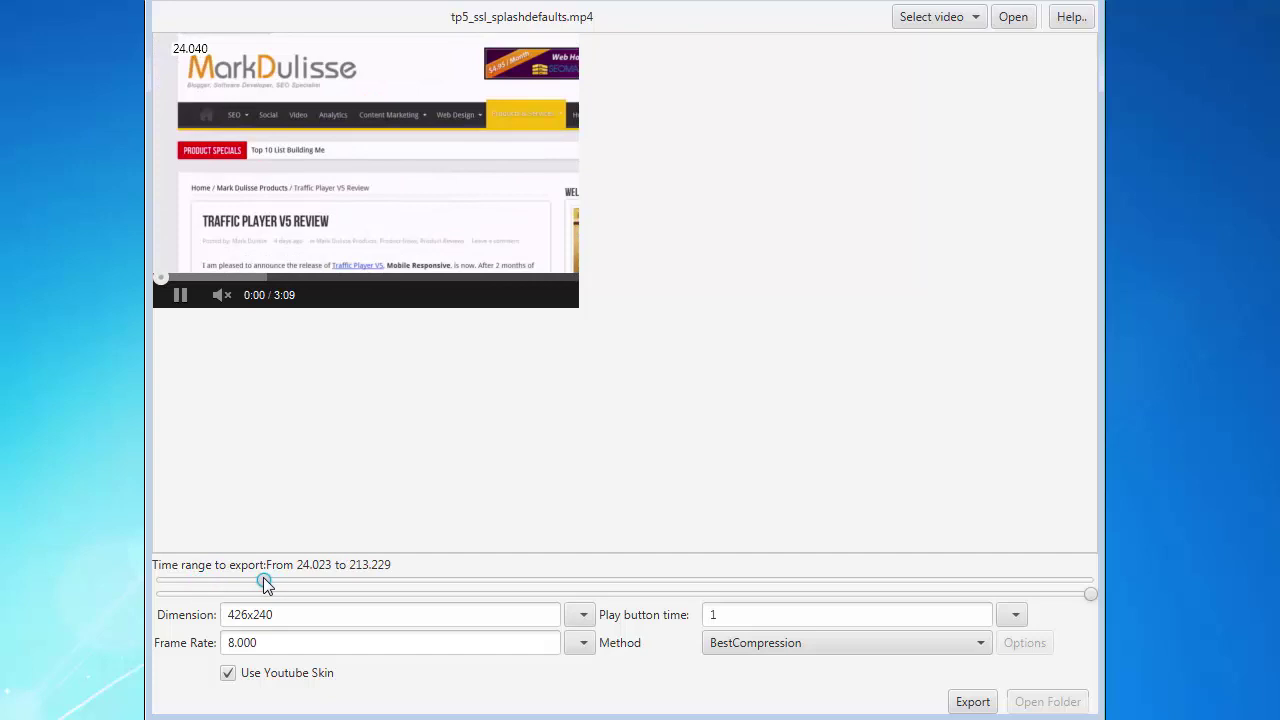
drag(1089, 594, 367, 588)
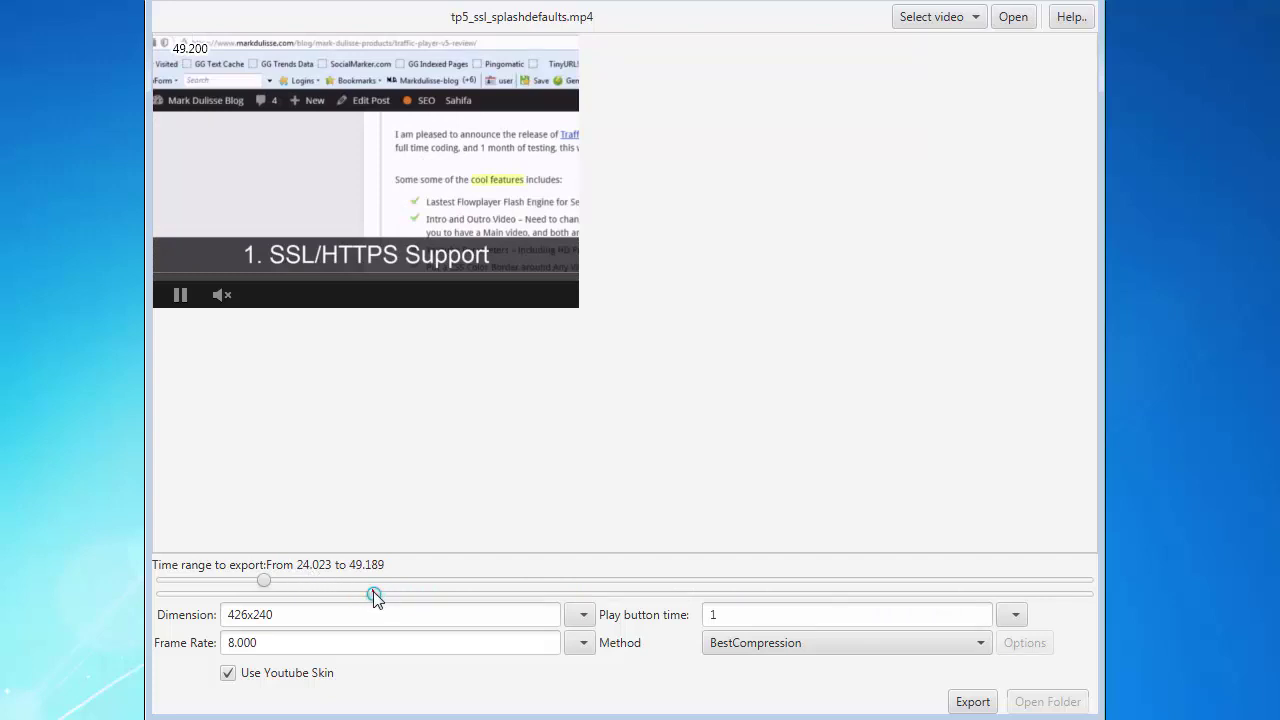
drag(374, 596, 318, 608)
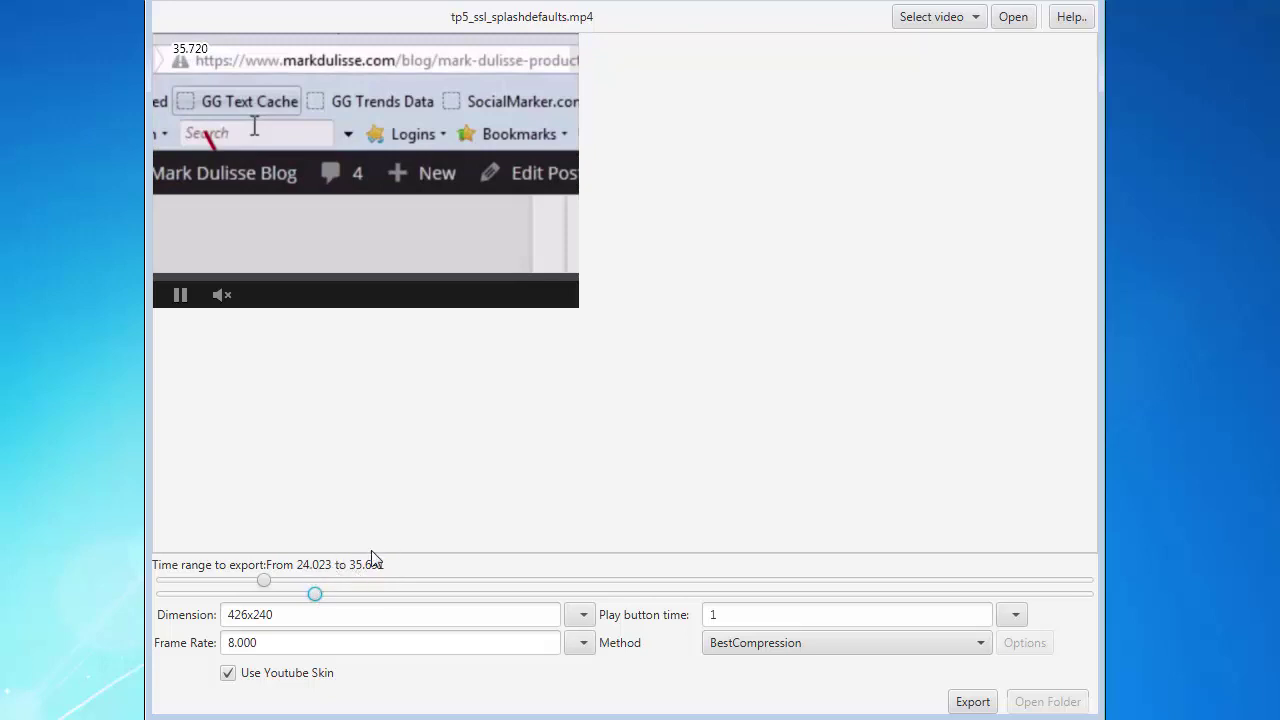
- Export the 24.023–35.691 s clip as '14' in the gifs folder
click(972, 702)
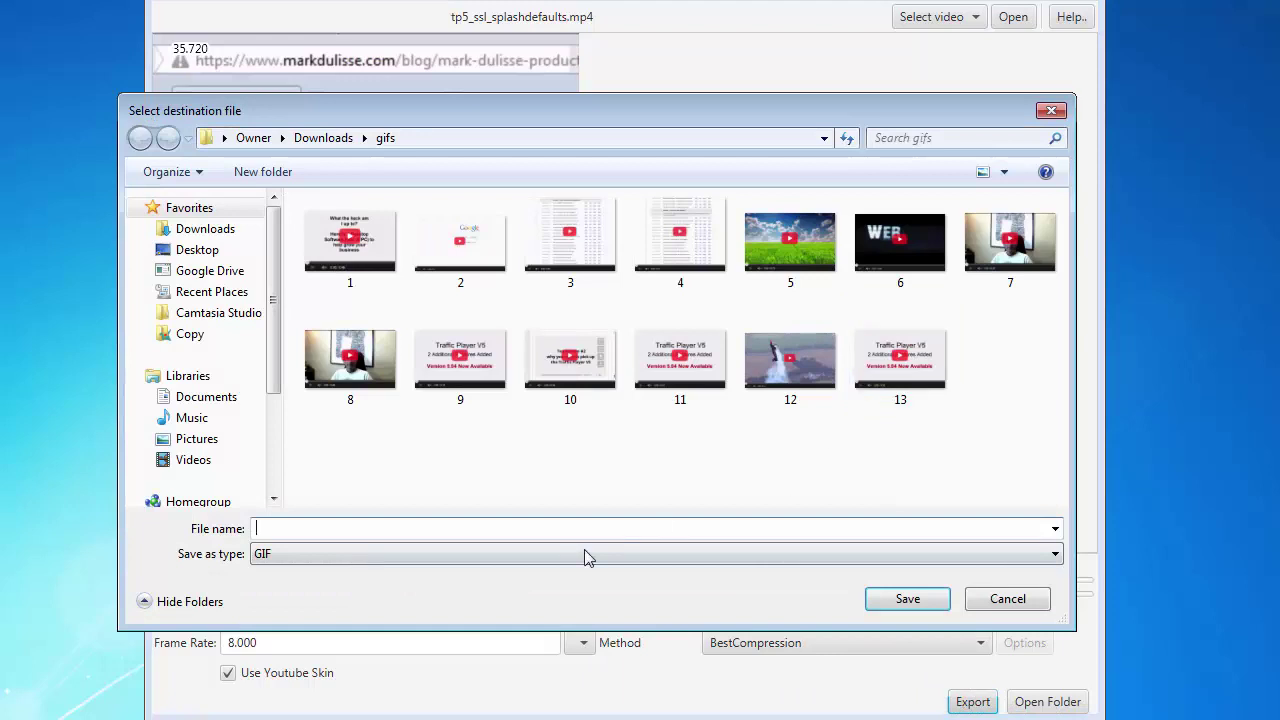
text(14)
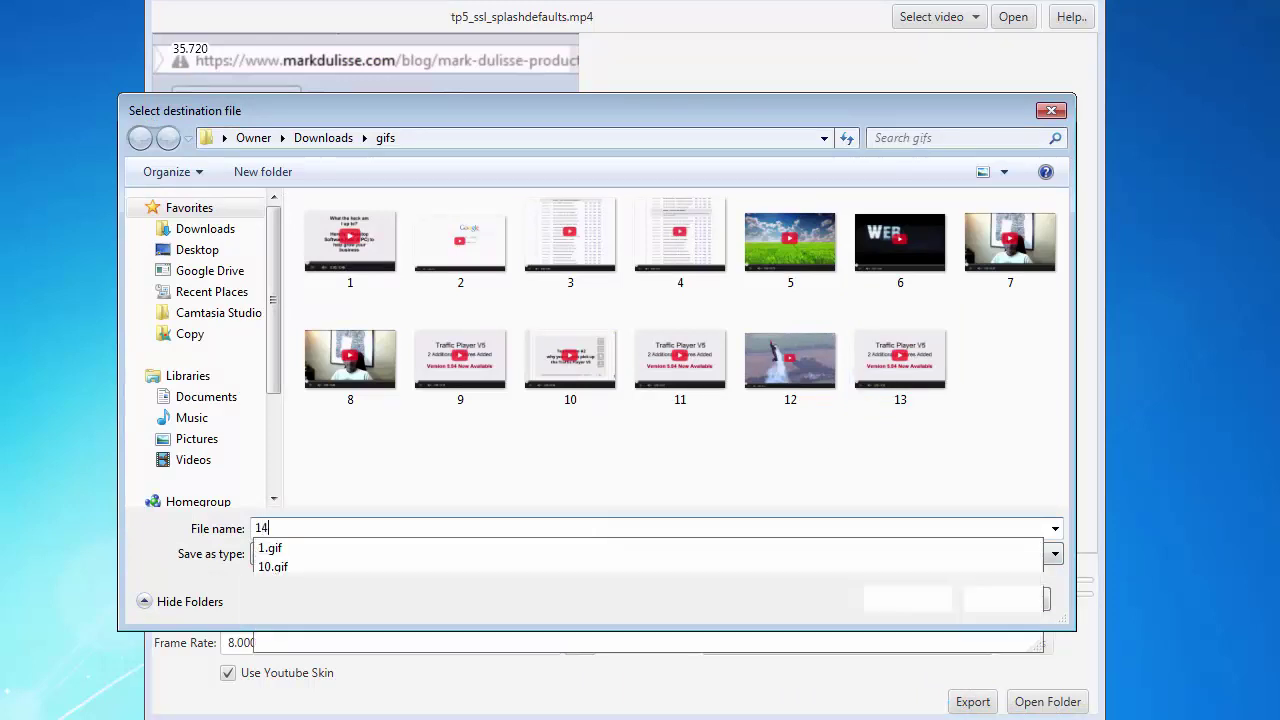
click(922, 603)
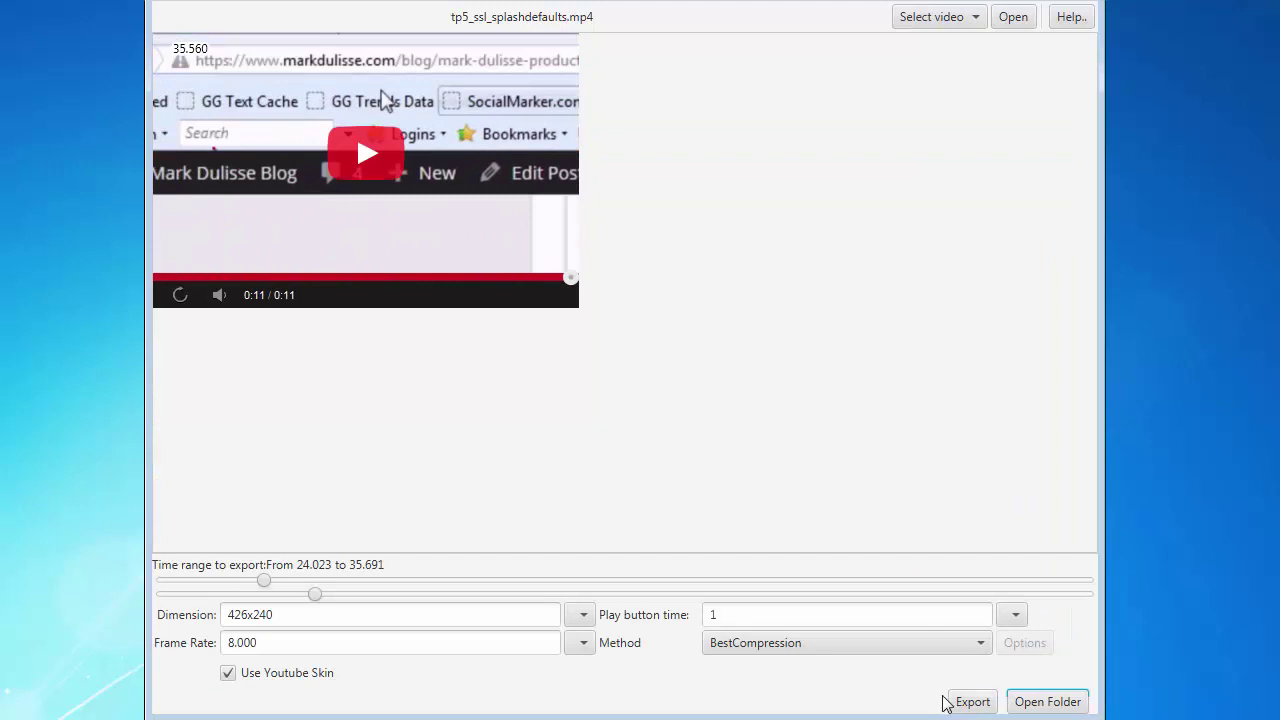
- Open the gifs folder maximized and view GIF 13 in Firefox
click(1041, 703)
drag(715, 49, 760, 20)
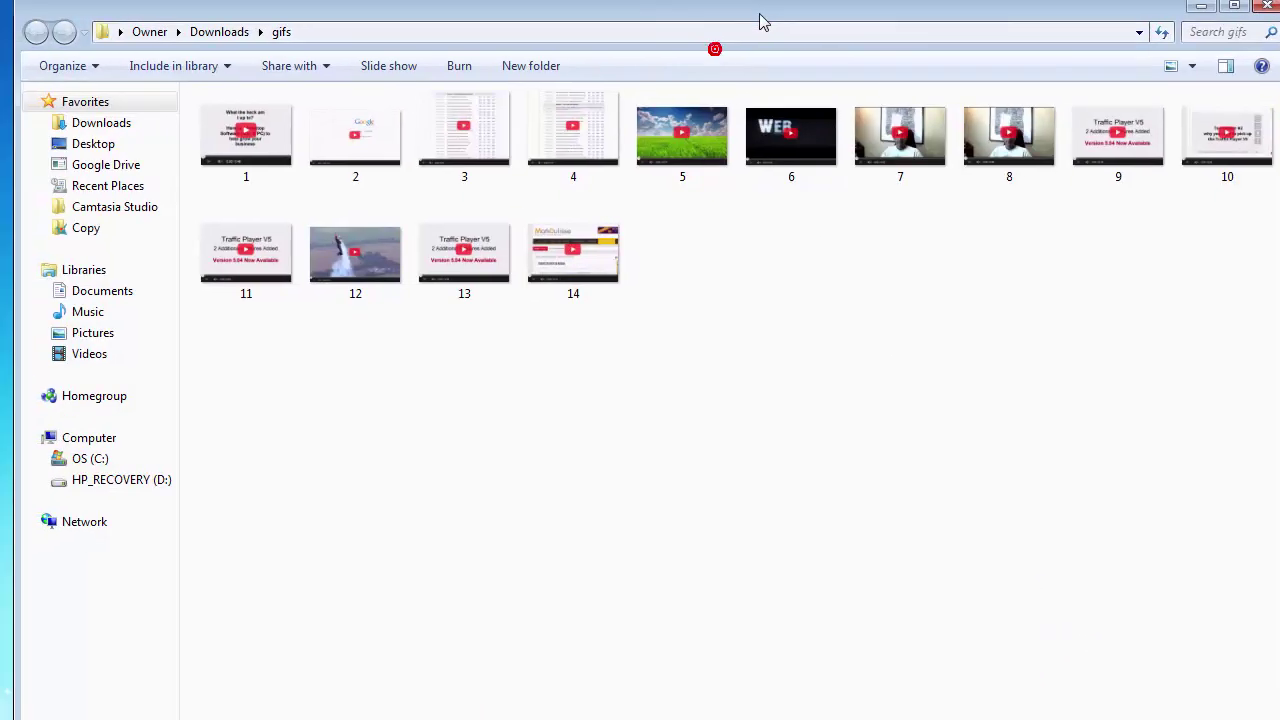
click(460, 262)
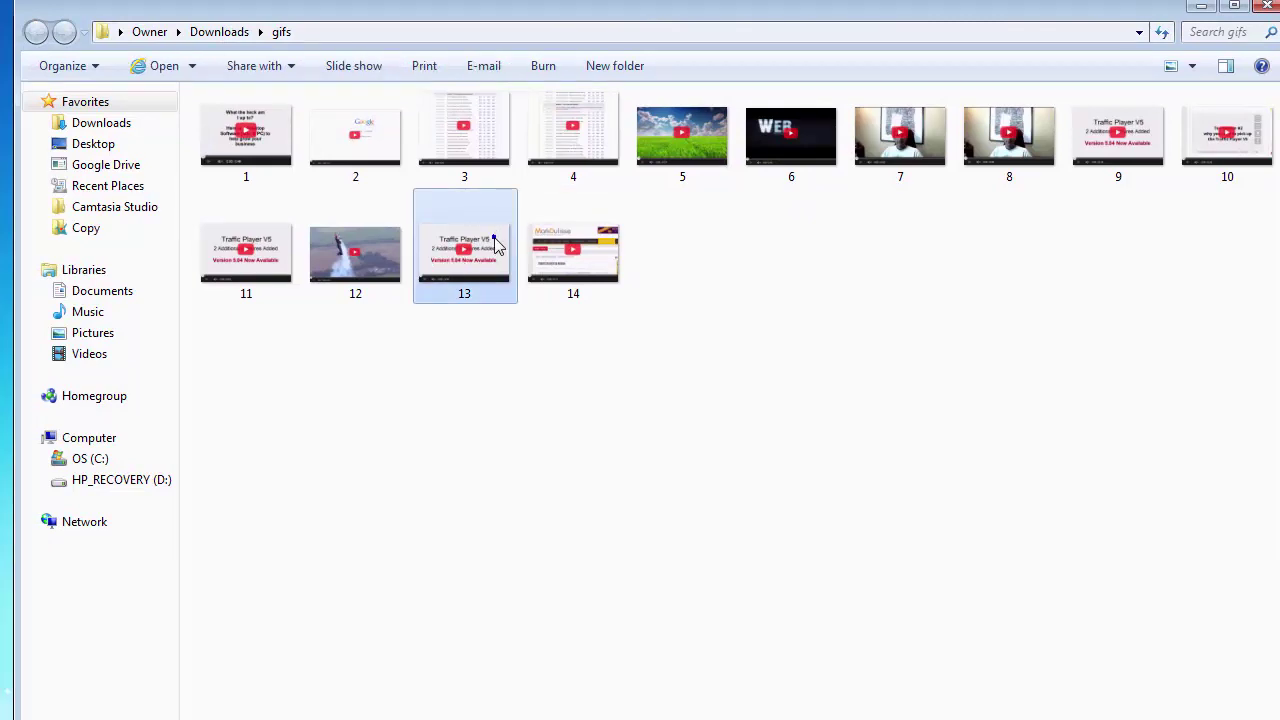
right_click(495, 238)
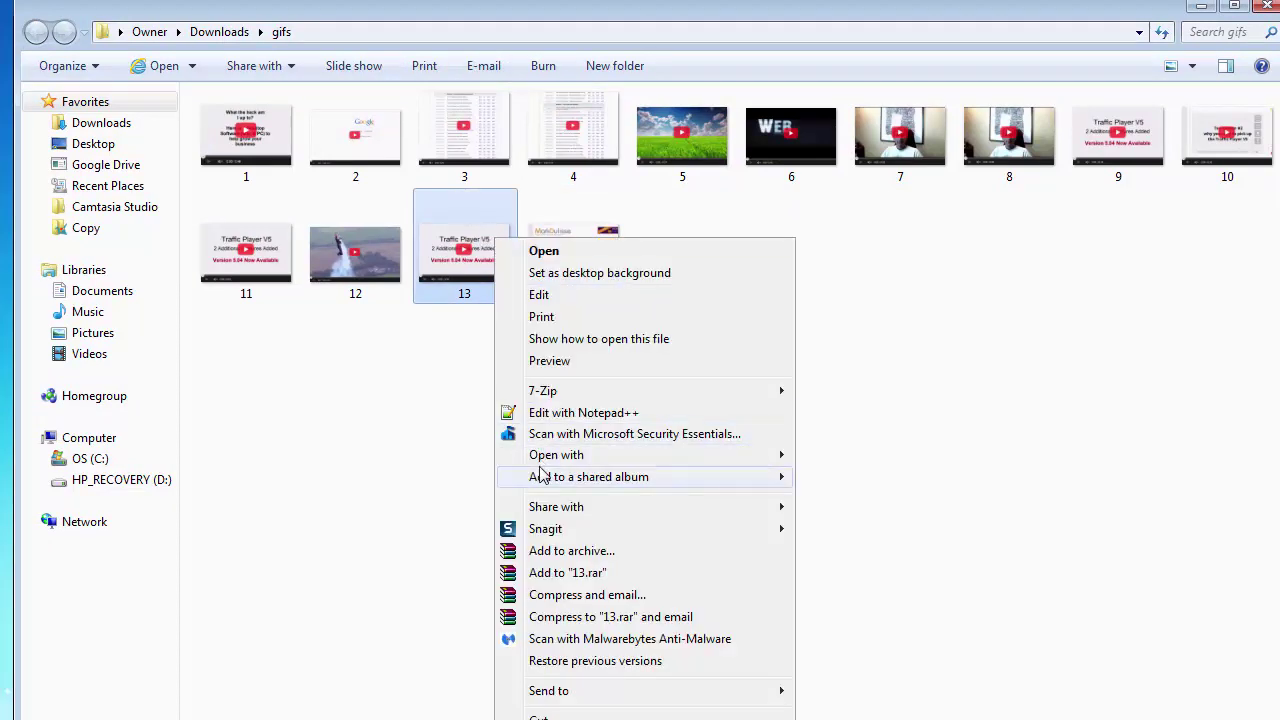
mouse_move(585, 458)
click(825, 480)
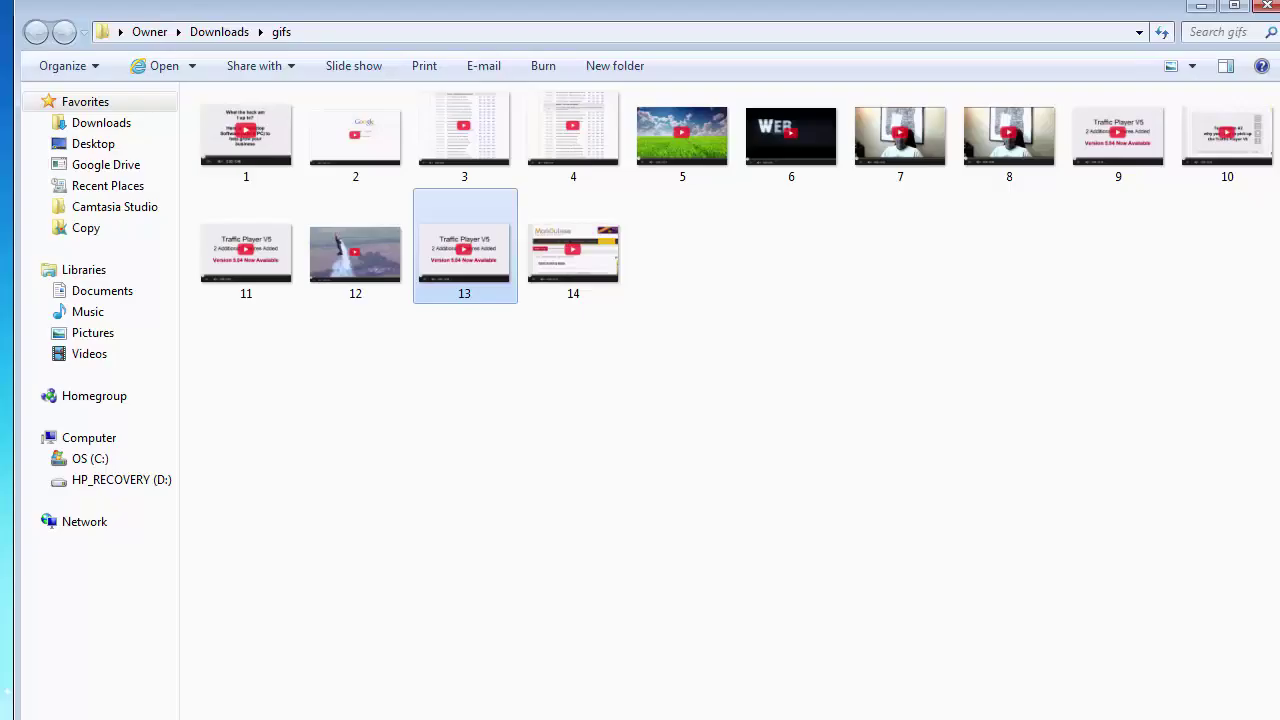
- Open GIF 14 in Firefox to preview it
click(584, 272)
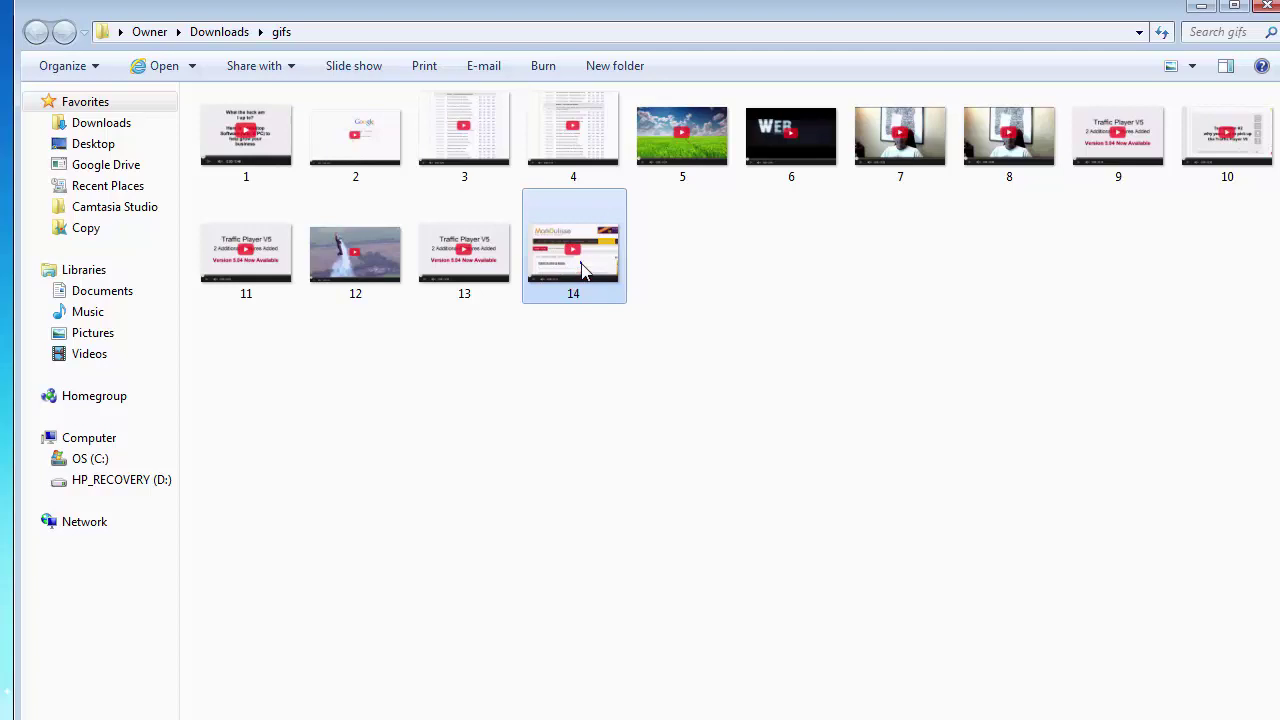
right_click(584, 271)
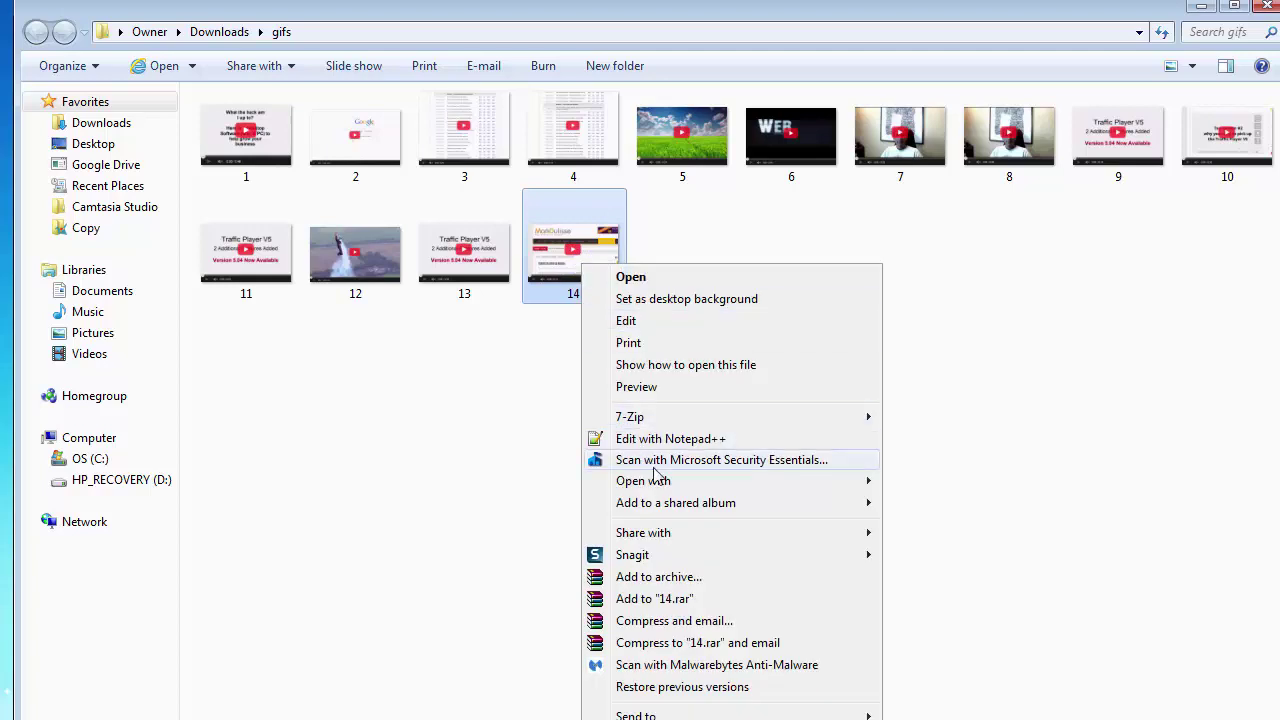
mouse_move(668, 481)
click(931, 500)
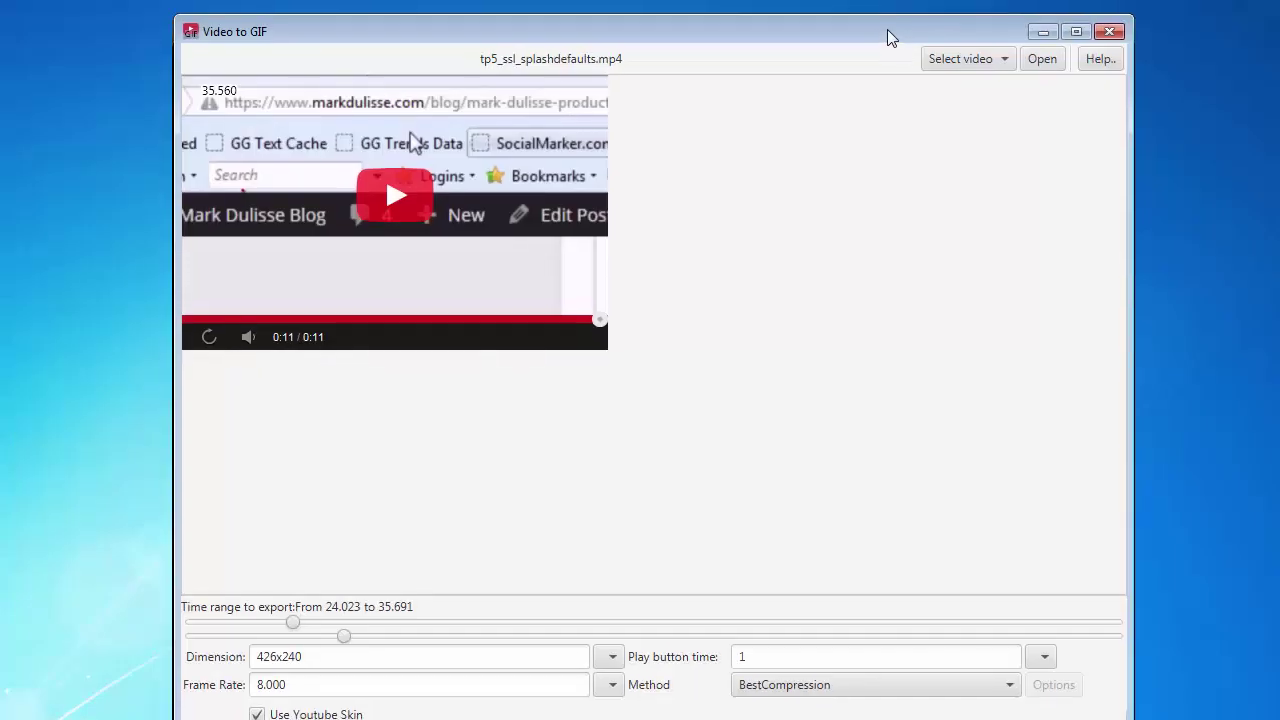
- Choose YouTube as the source for a new video
drag(891, 38, 897, 35)
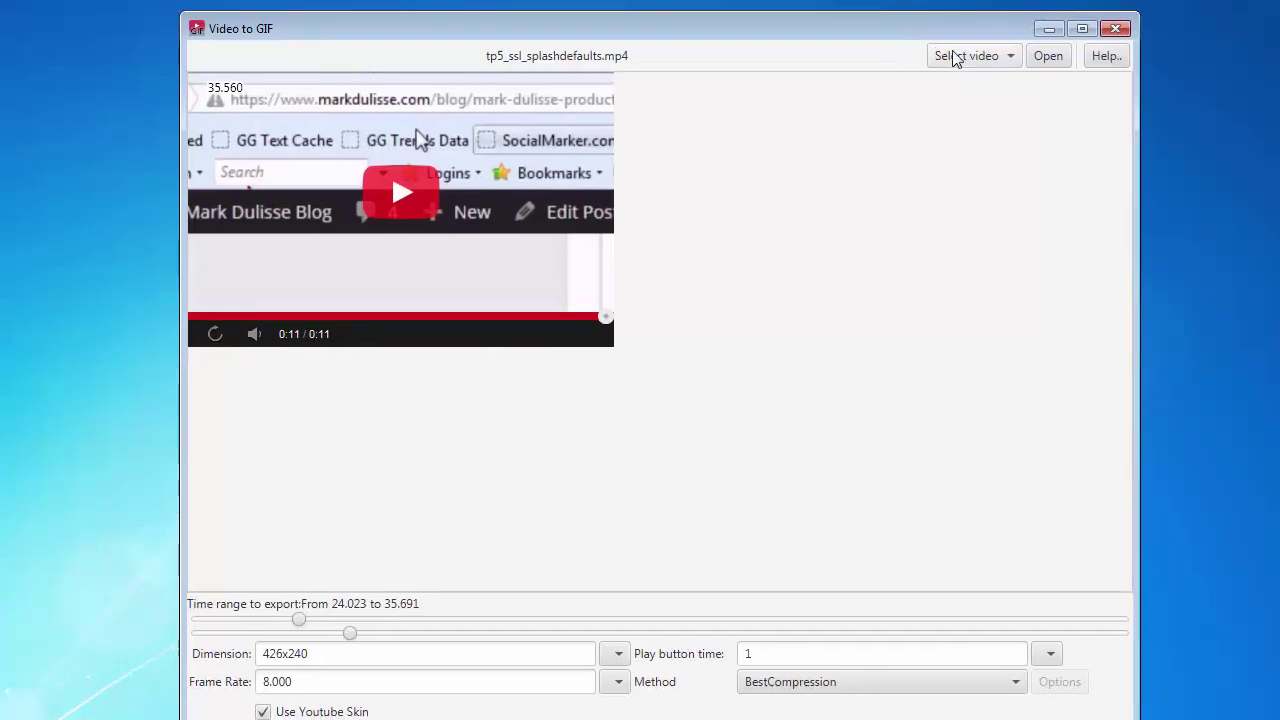
click(988, 54)
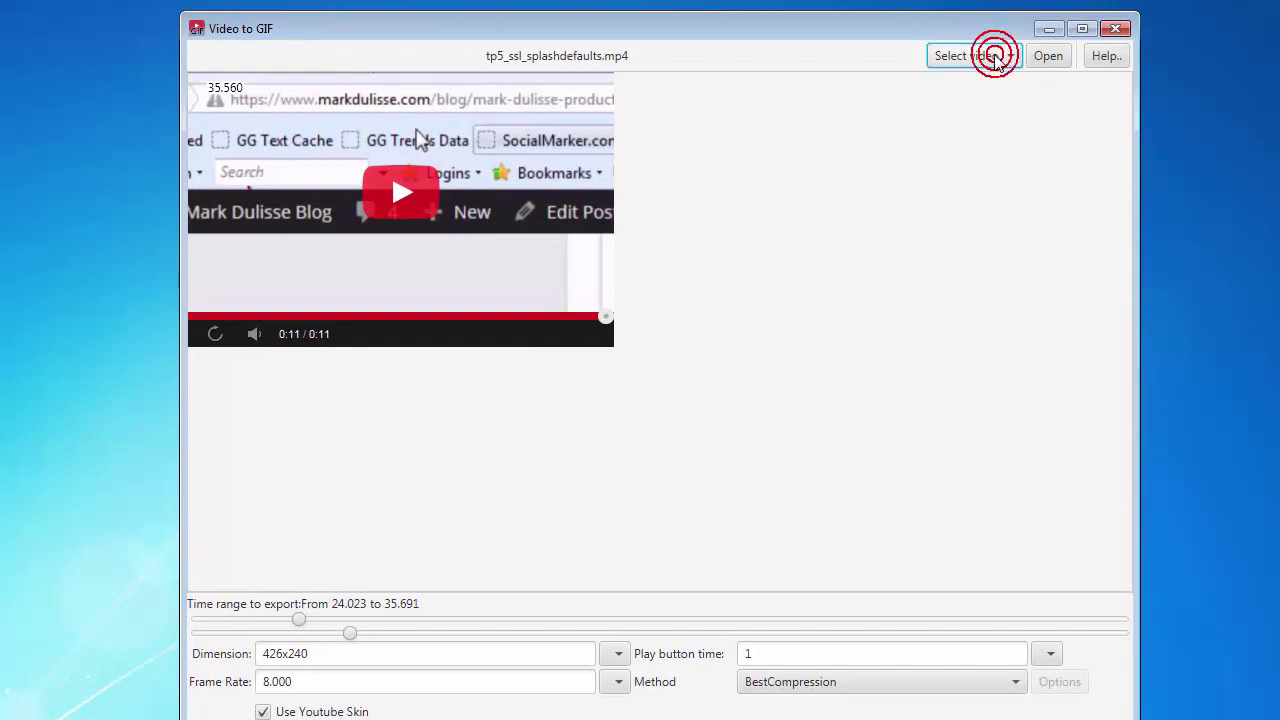
click(967, 106)
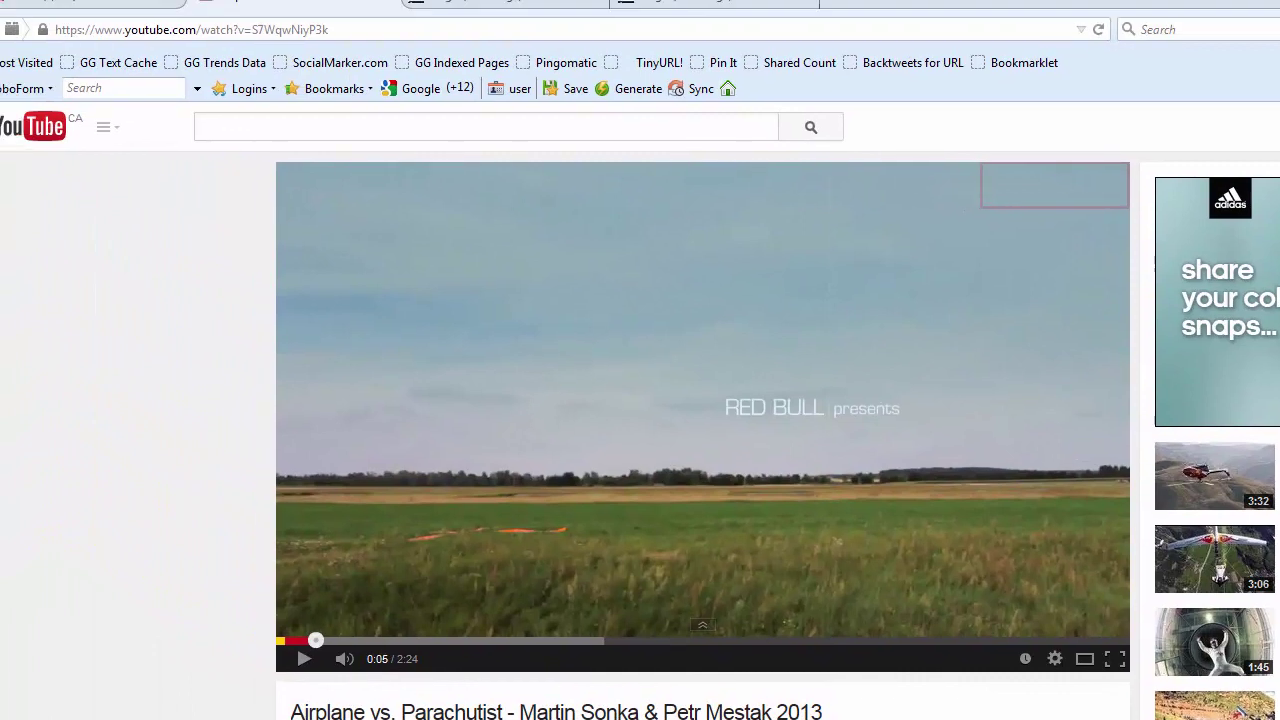
- Copy the Red Bull video's URL from Firefox, paste it in, and list its streams
click(178, 30)
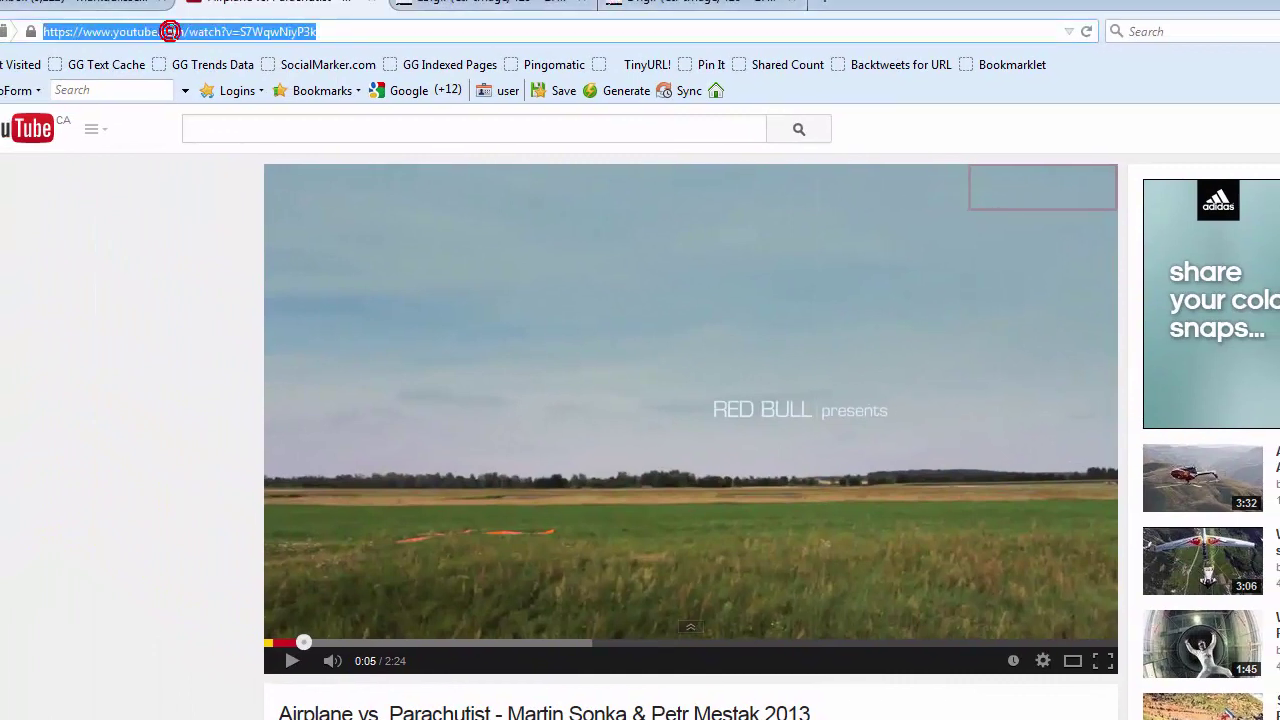
right_click(184, 32)
click(222, 98)
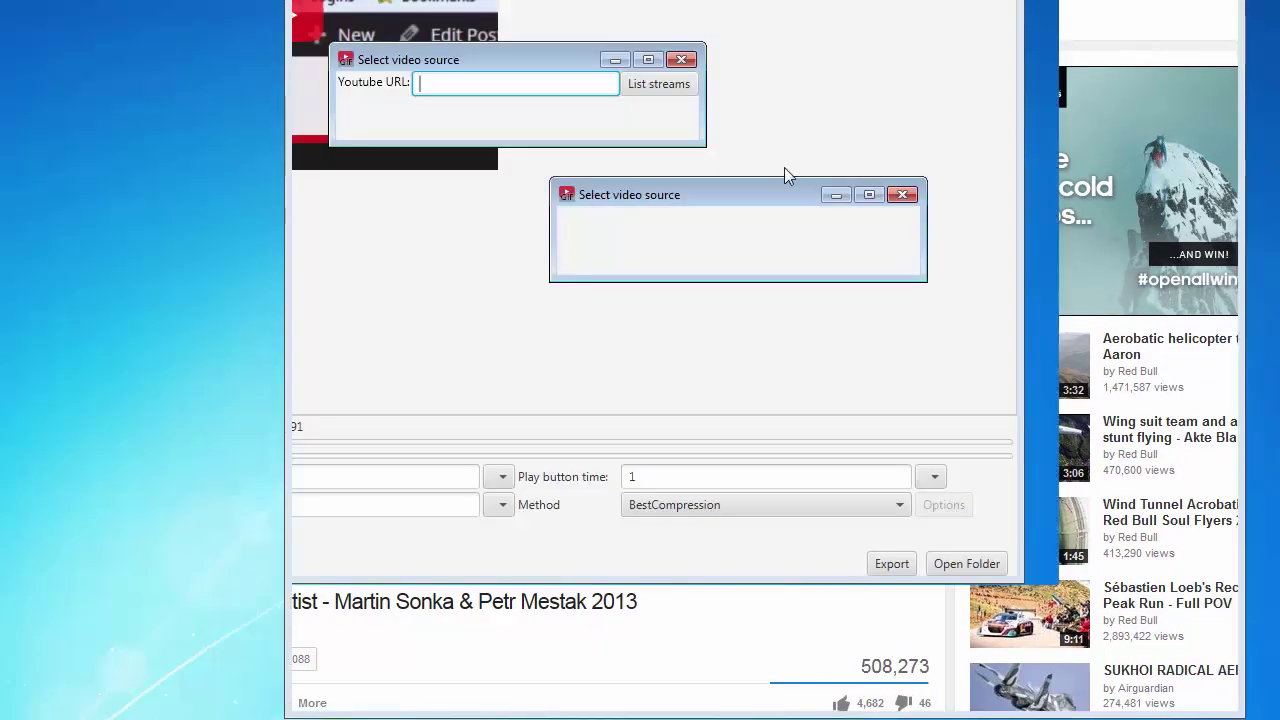
key(ctrl+v)
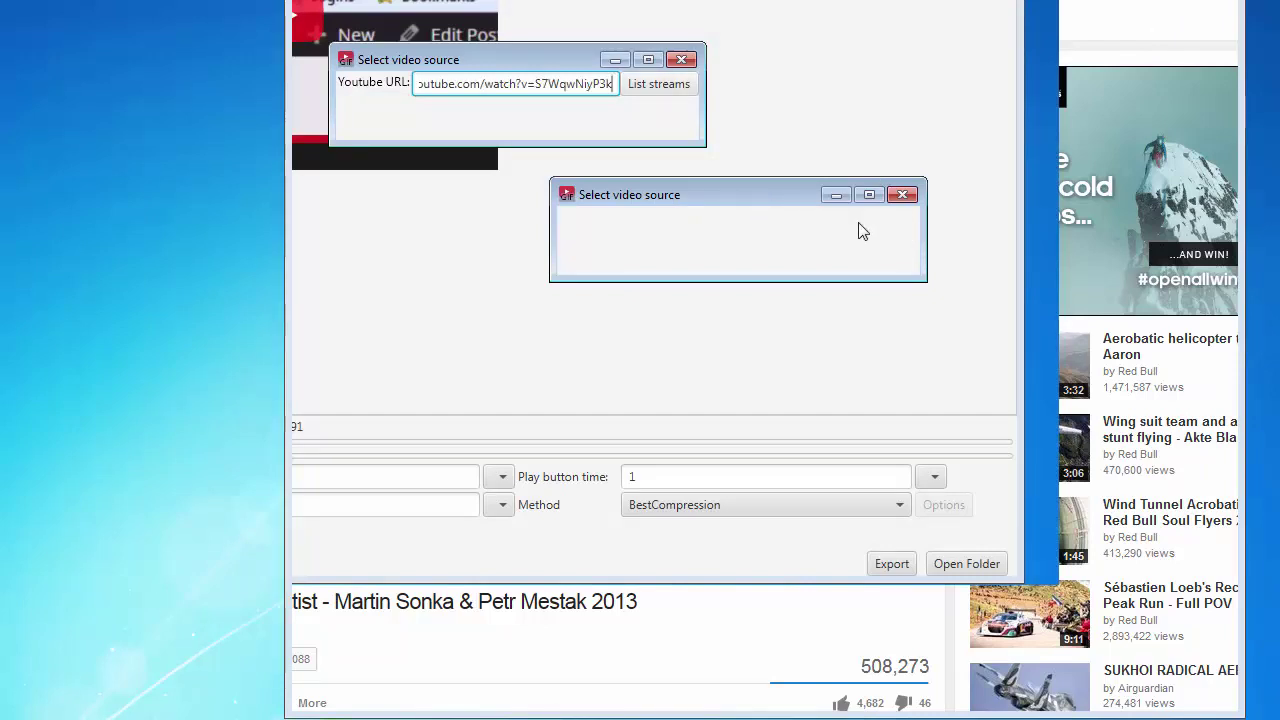
key(Return)
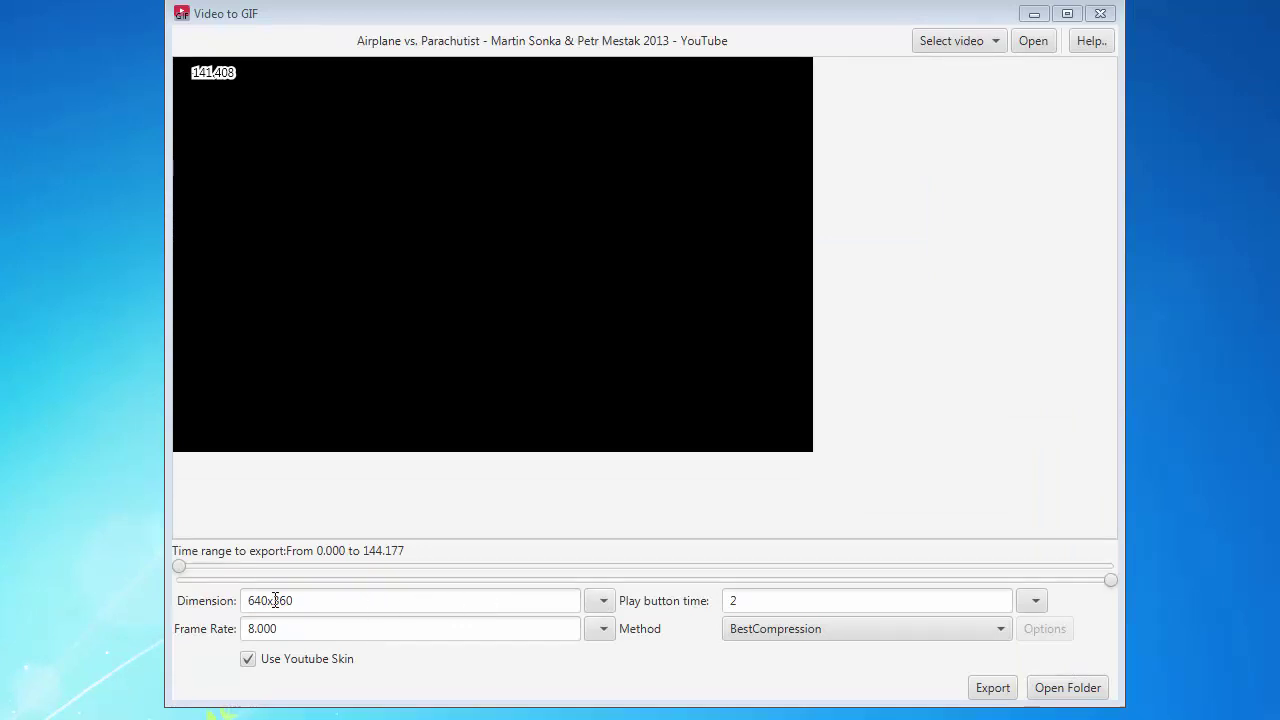
- Set the export range to 25.680–39.602 s and replace the play button time with 4
click(251, 600)
double_click(251, 600)
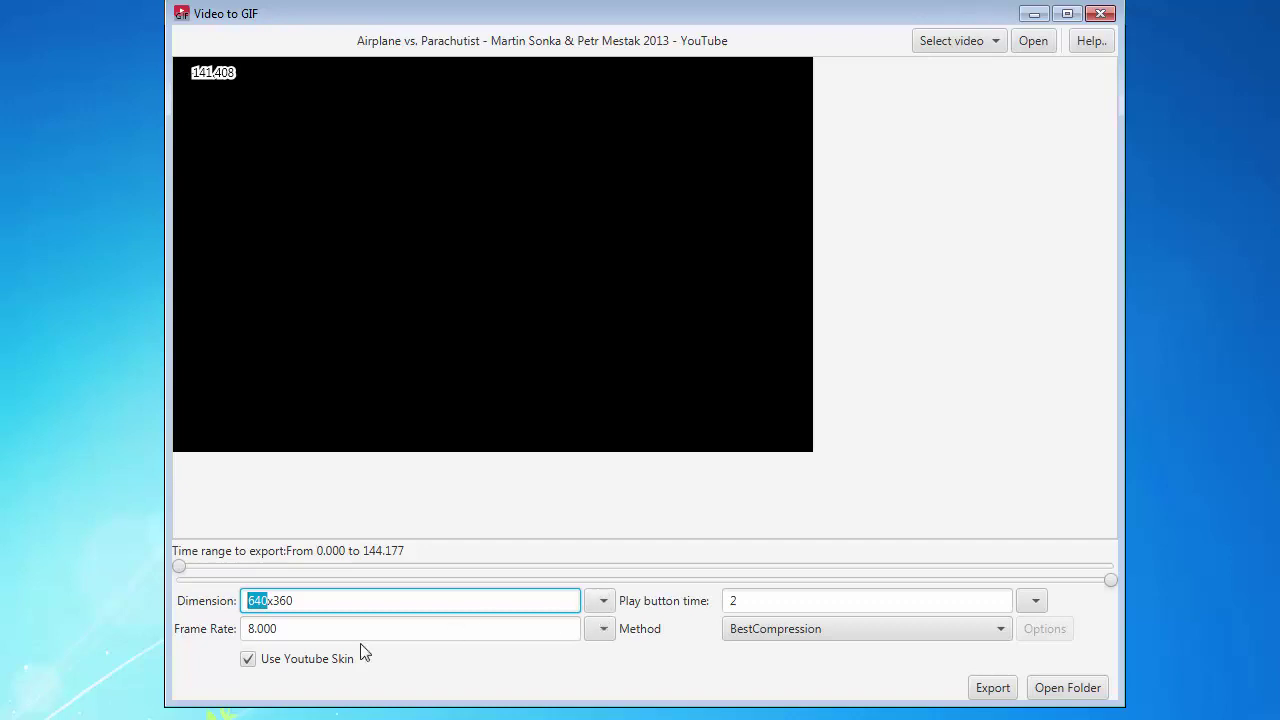
click(251, 628)
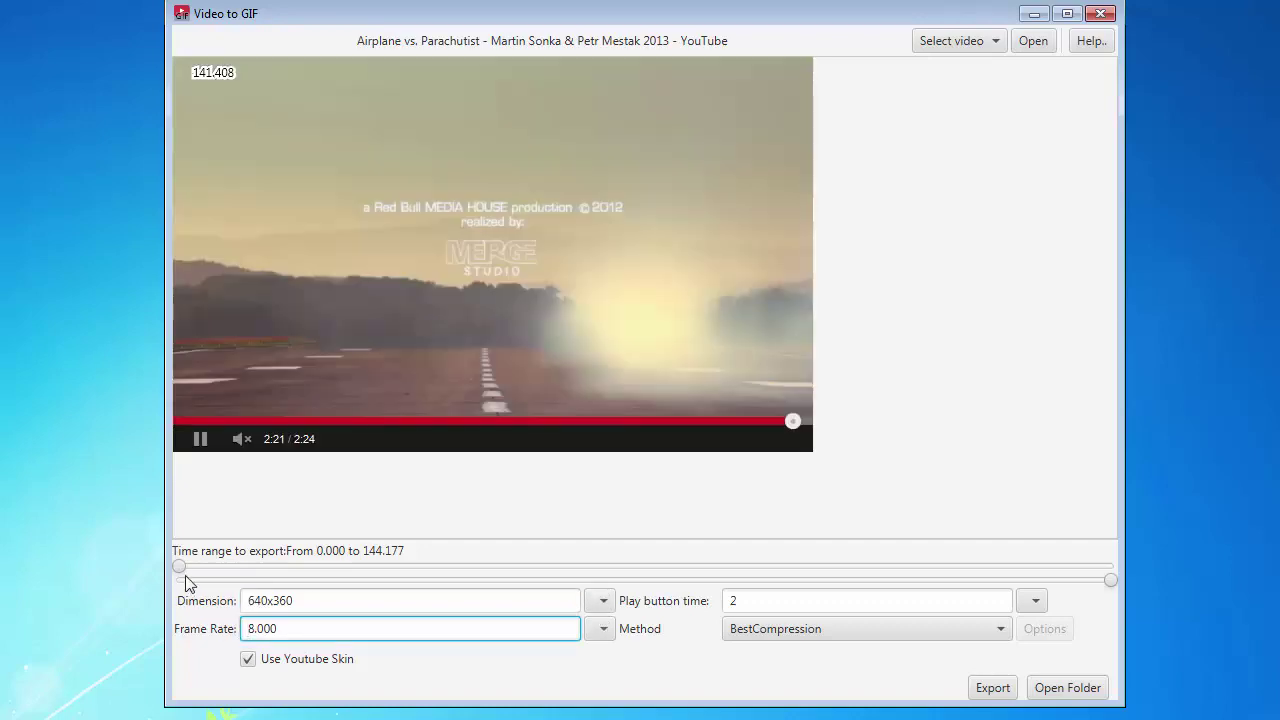
drag(180, 568, 345, 570)
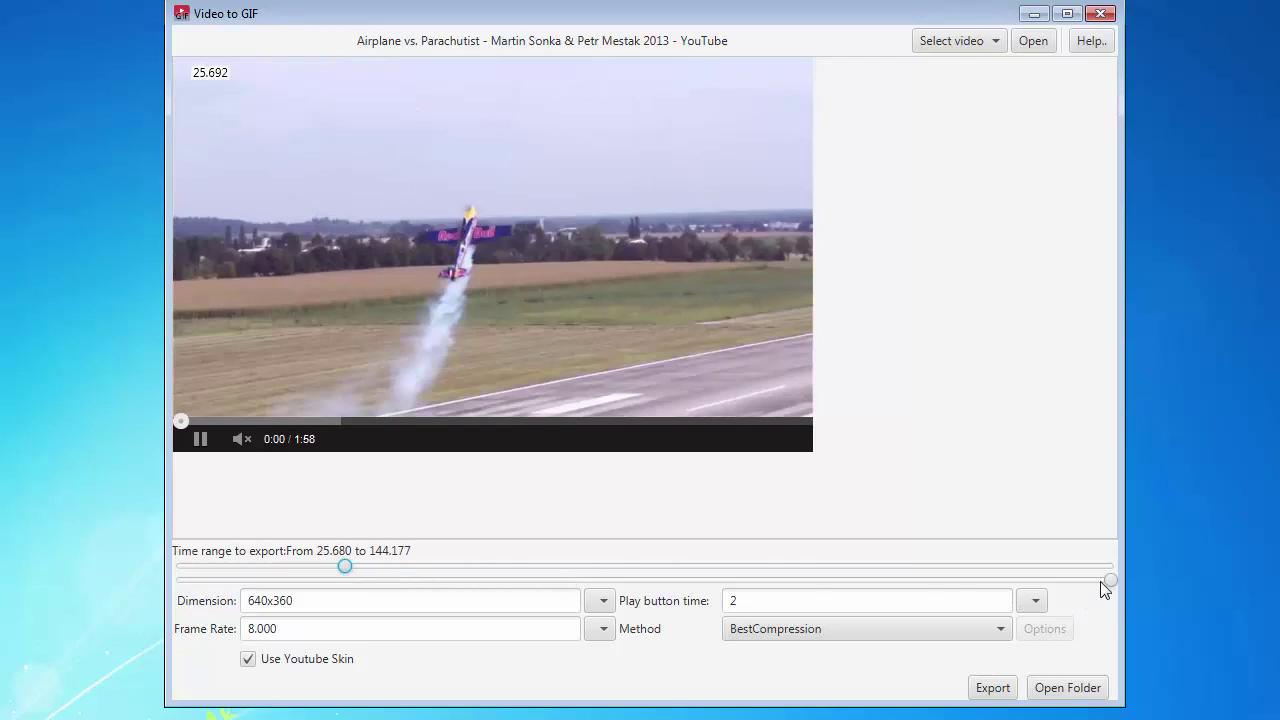
drag(1110, 581, 437, 596)
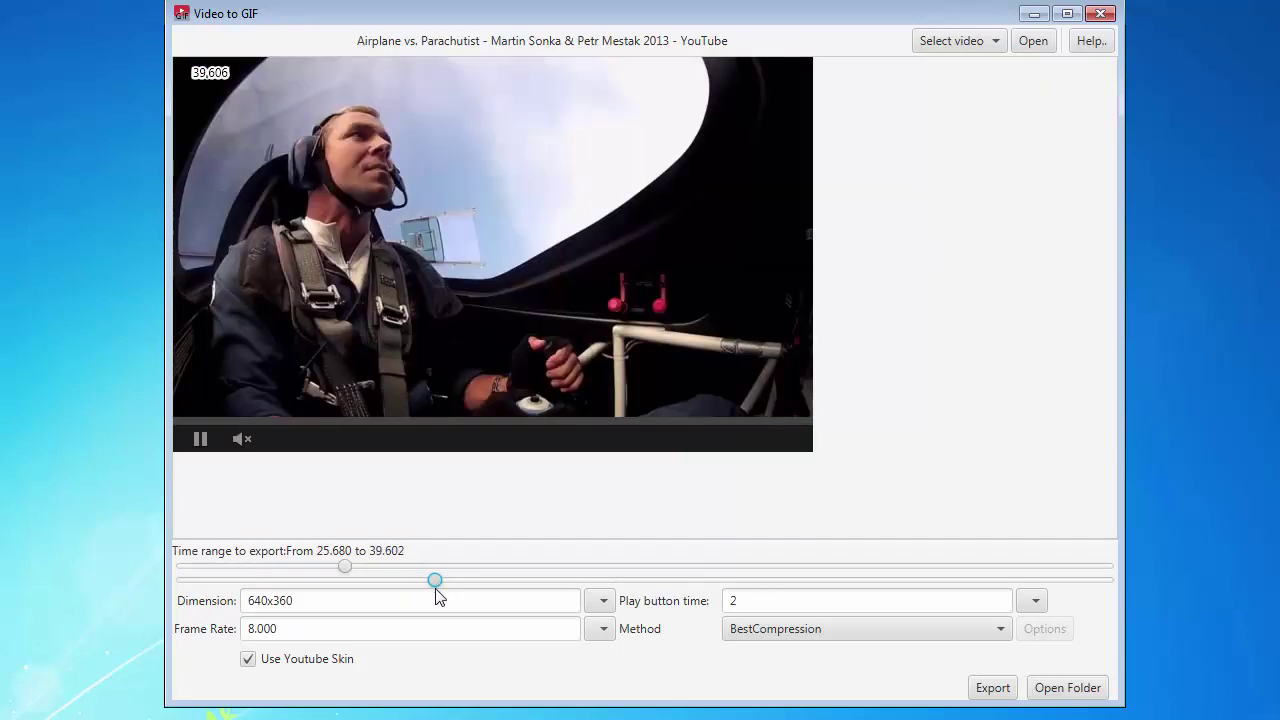
double_click(768, 606)
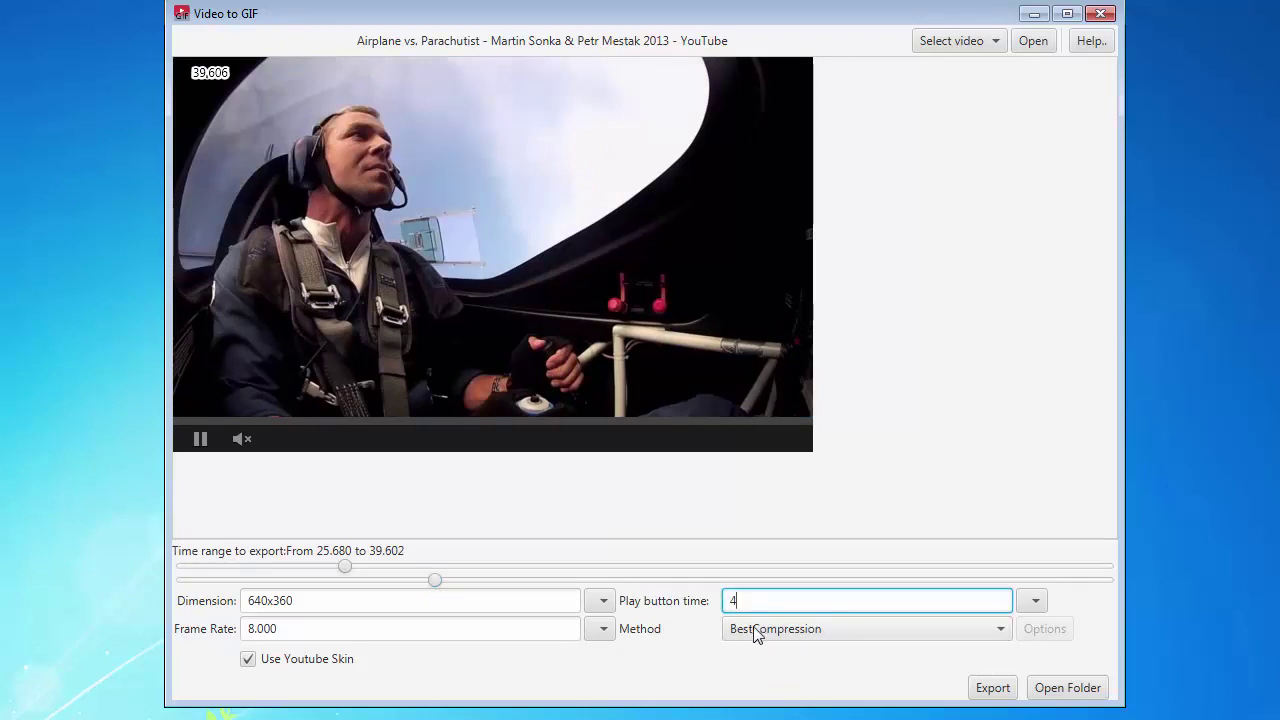
- Export the new GIF and save it under the name 16
click(993, 688)
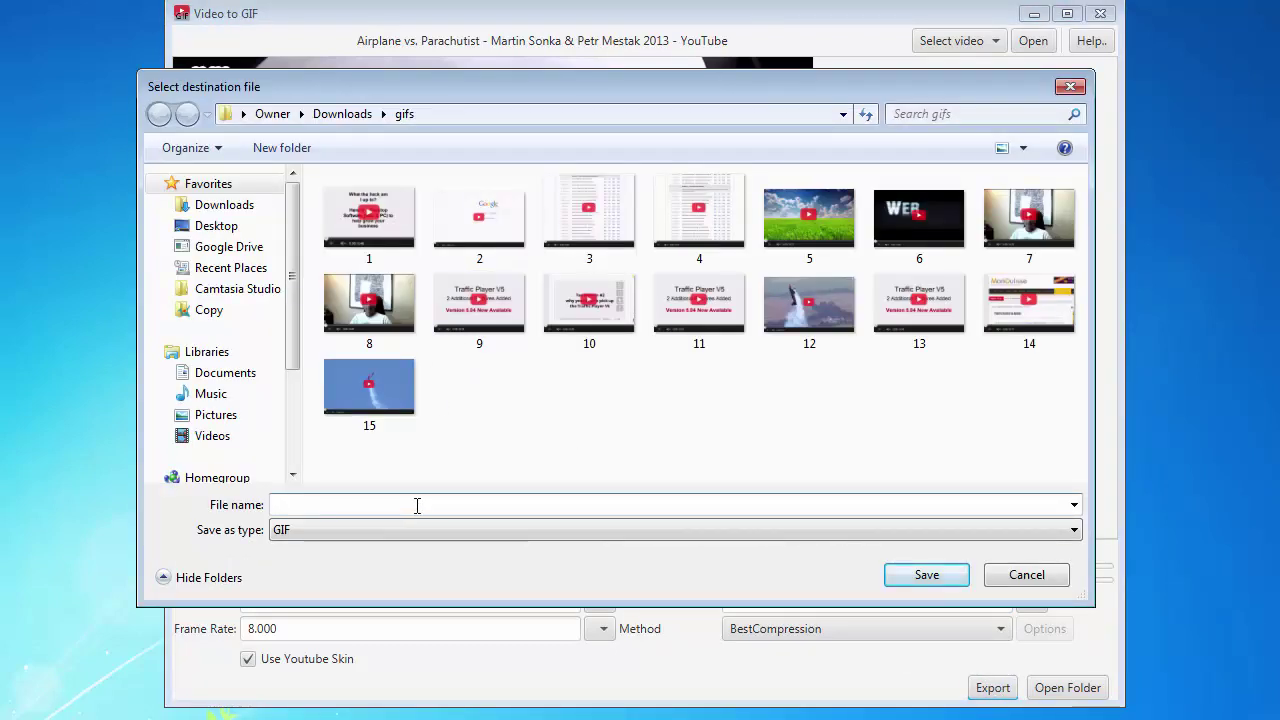
click(416, 505)
text(16)
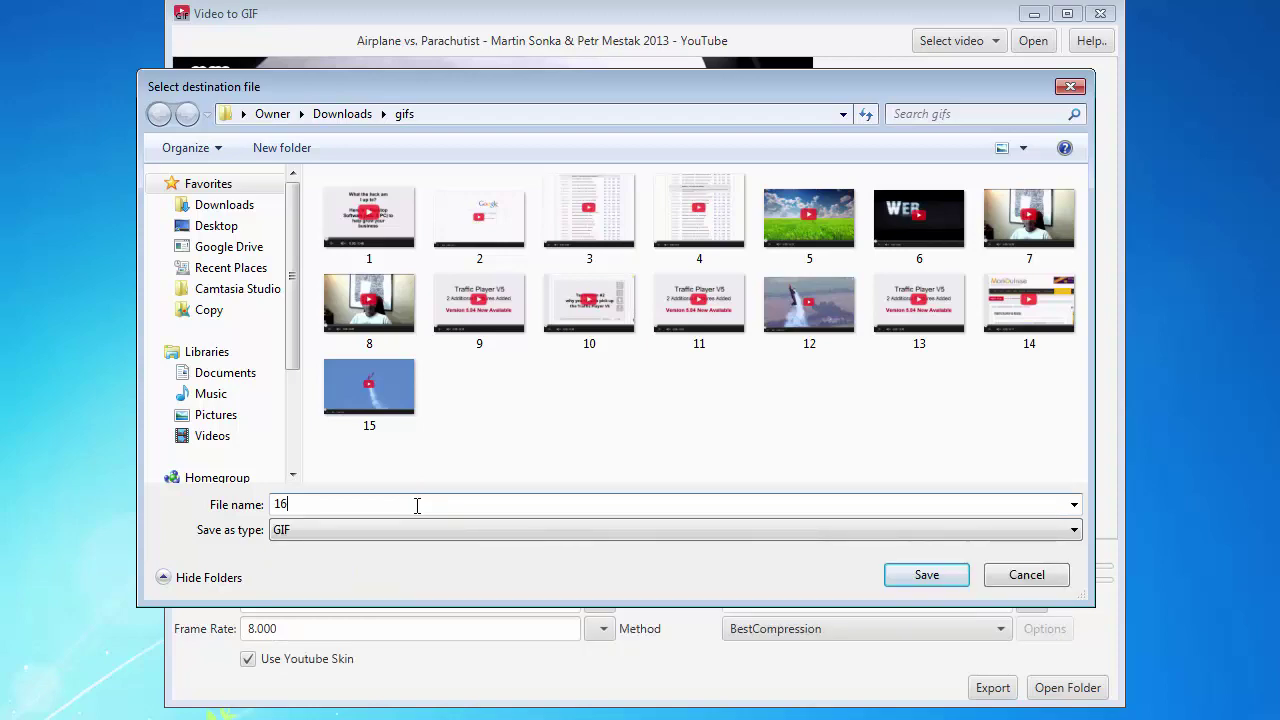
click(933, 580)
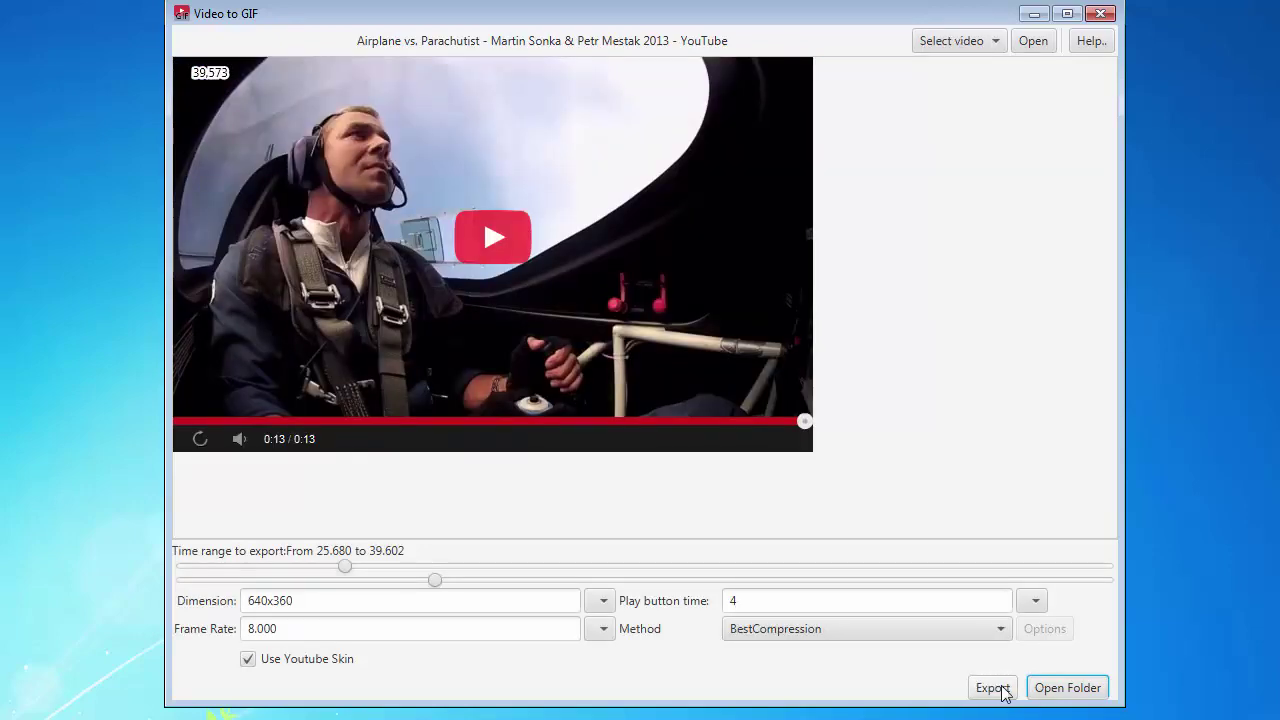
- Open the exported GIFs folder and play GIF 16 in Firefox
click(1046, 690)
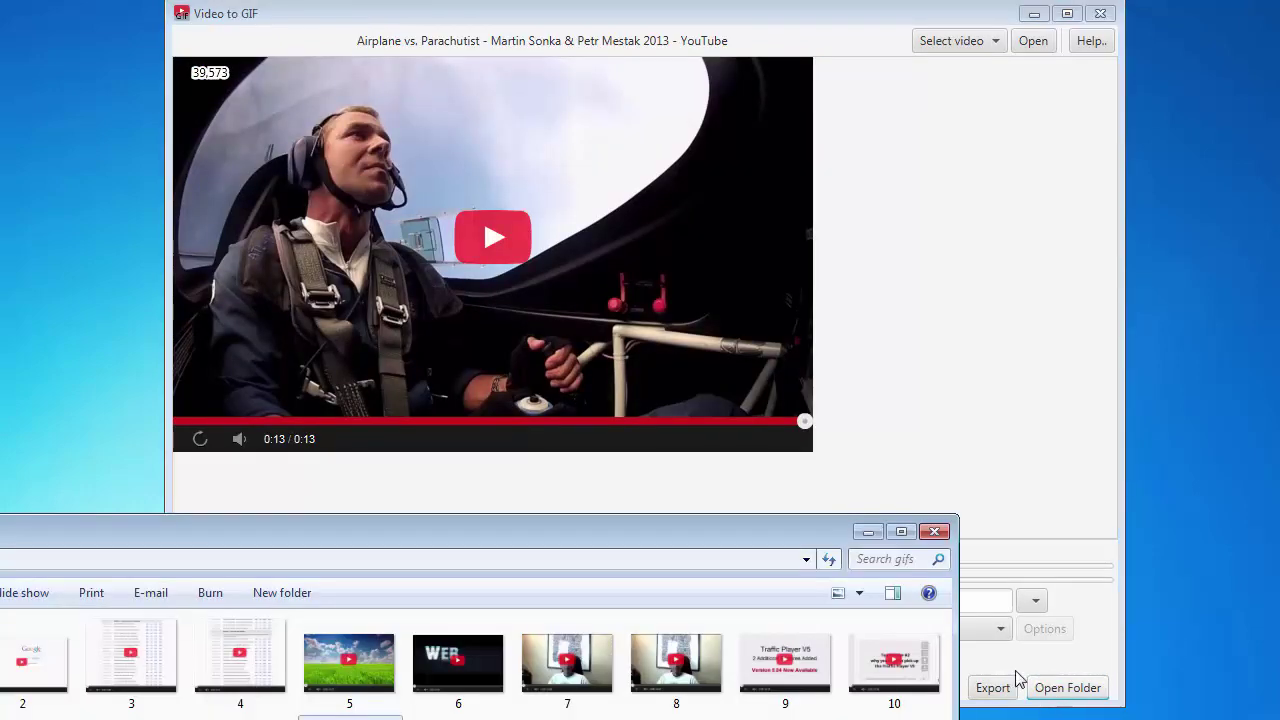
drag(624, 533, 831, 188)
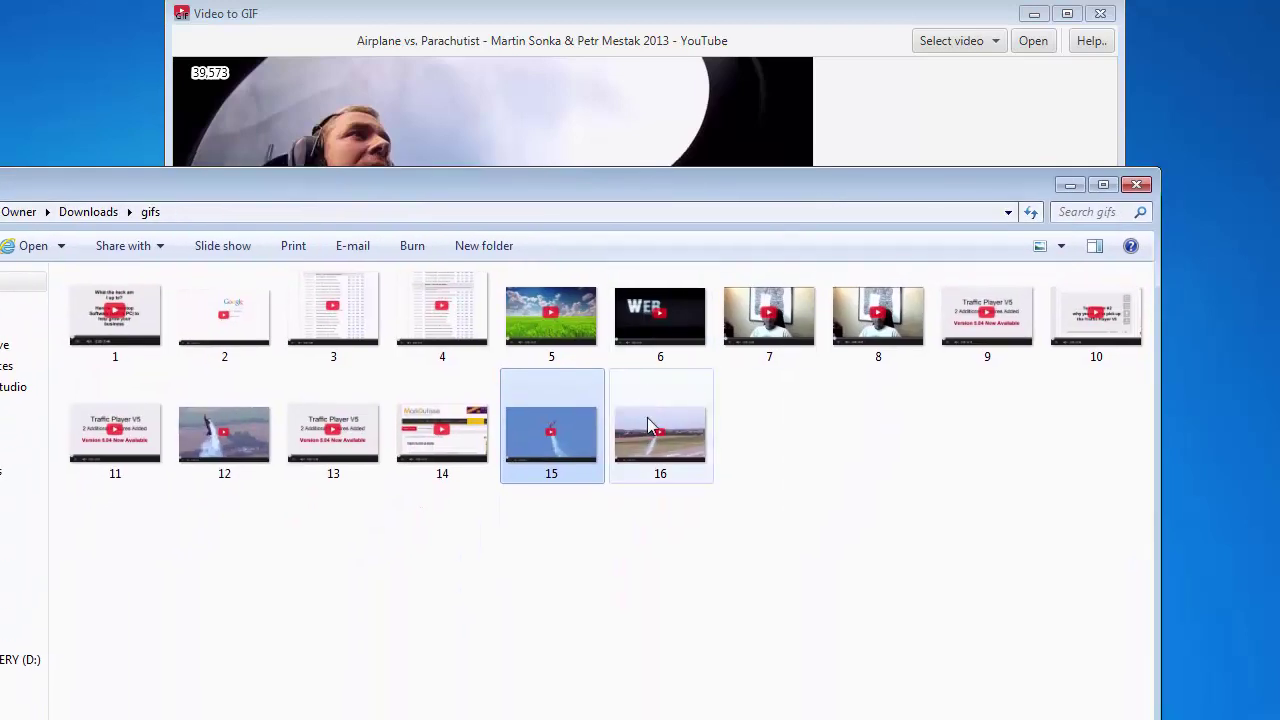
click(678, 437)
right_click(678, 437)
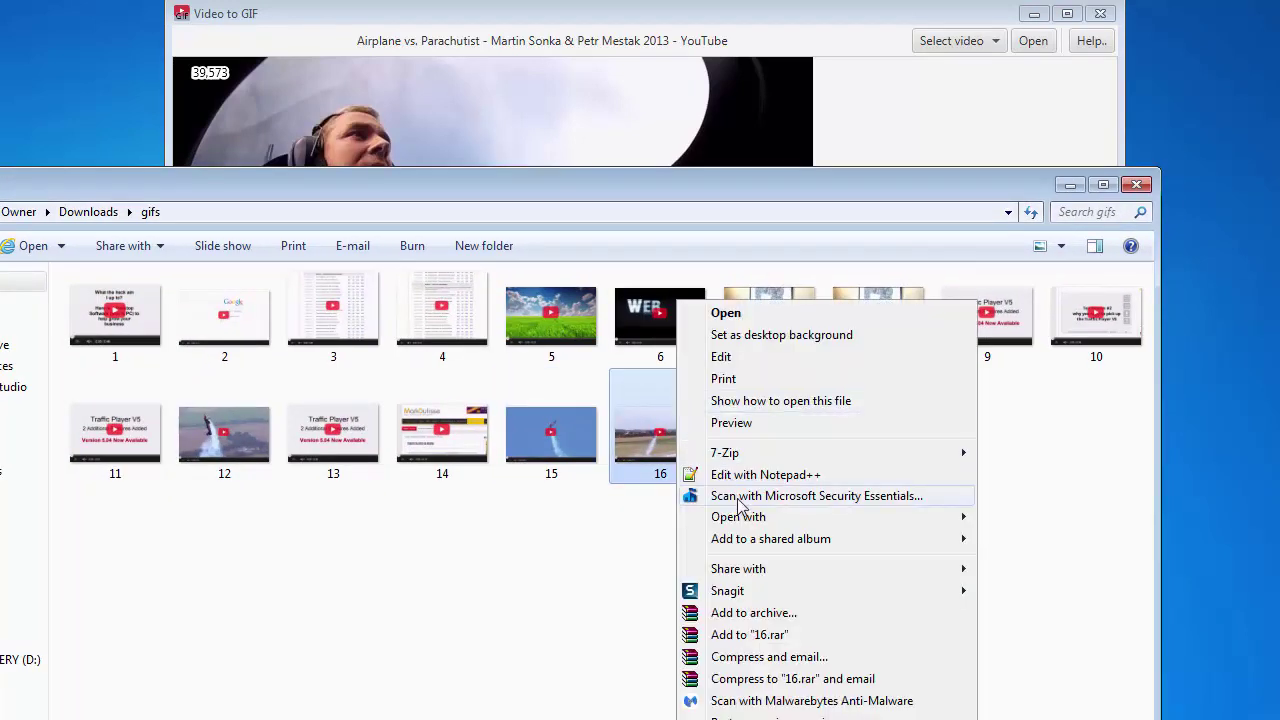
mouse_move(765, 530)
click(1005, 537)
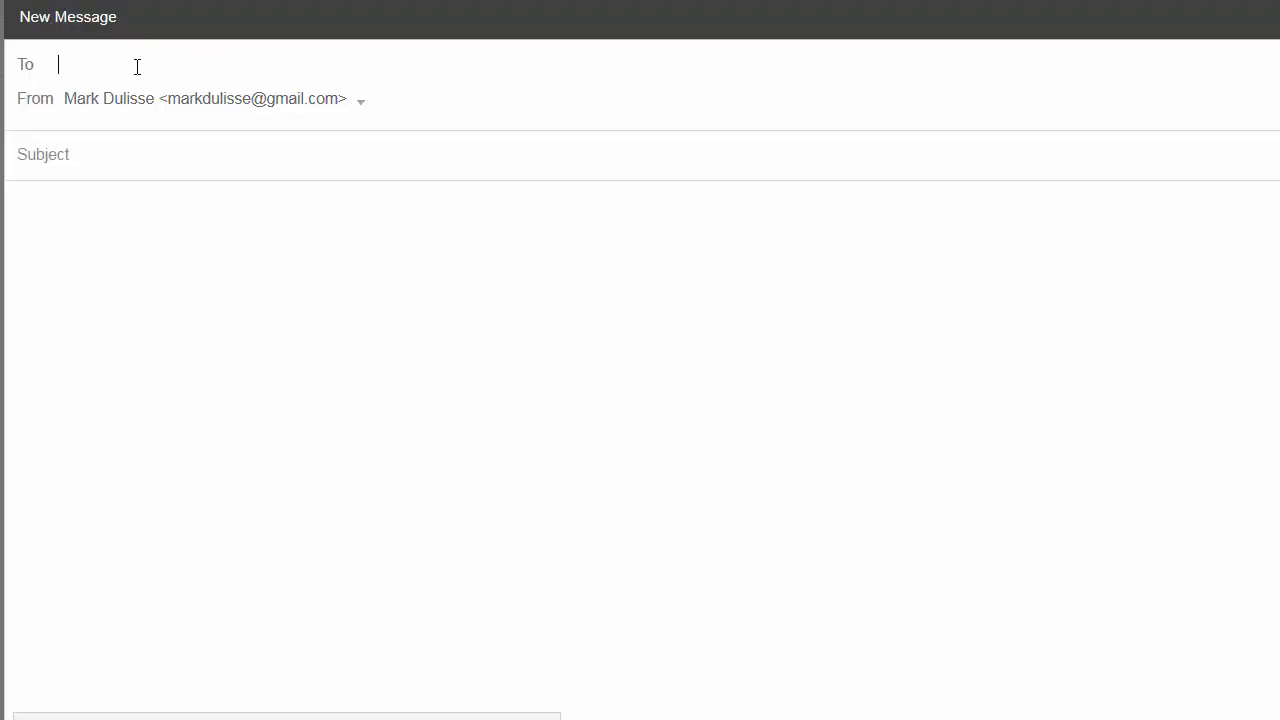
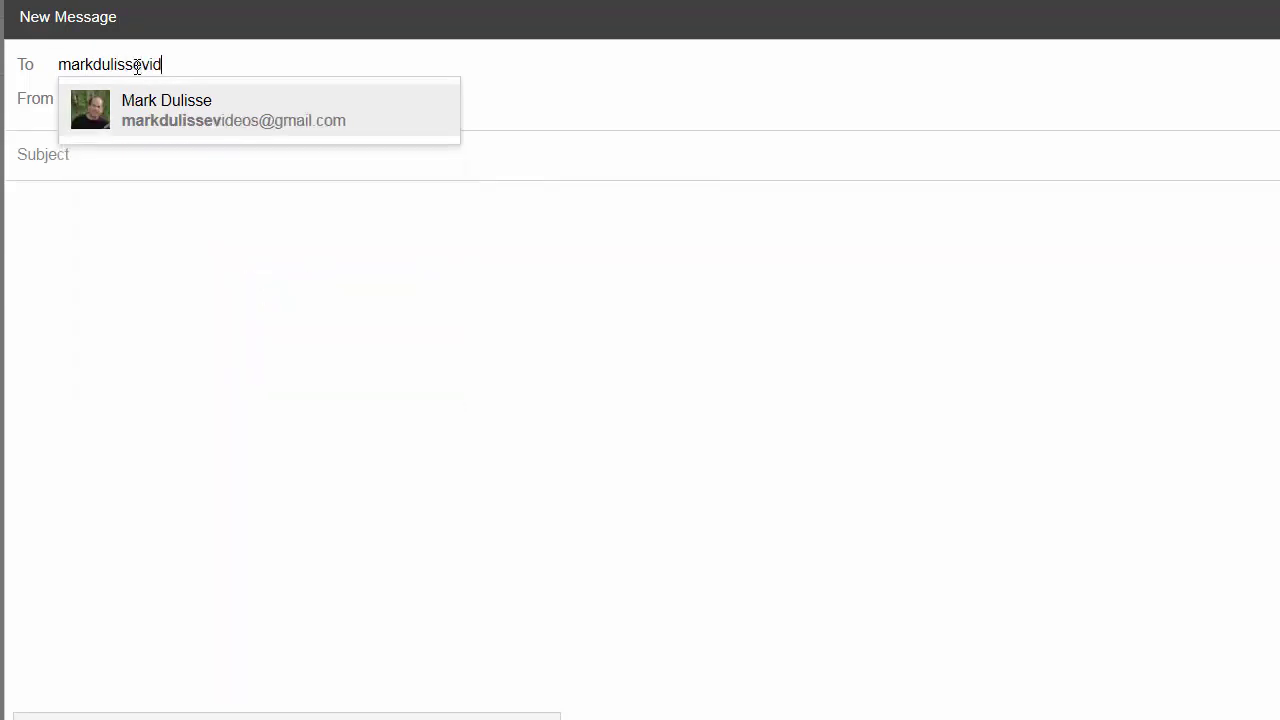
- Fill the new email with the suggested contact as recipient, subject 'test' and body 'Text test'
click(228, 131)
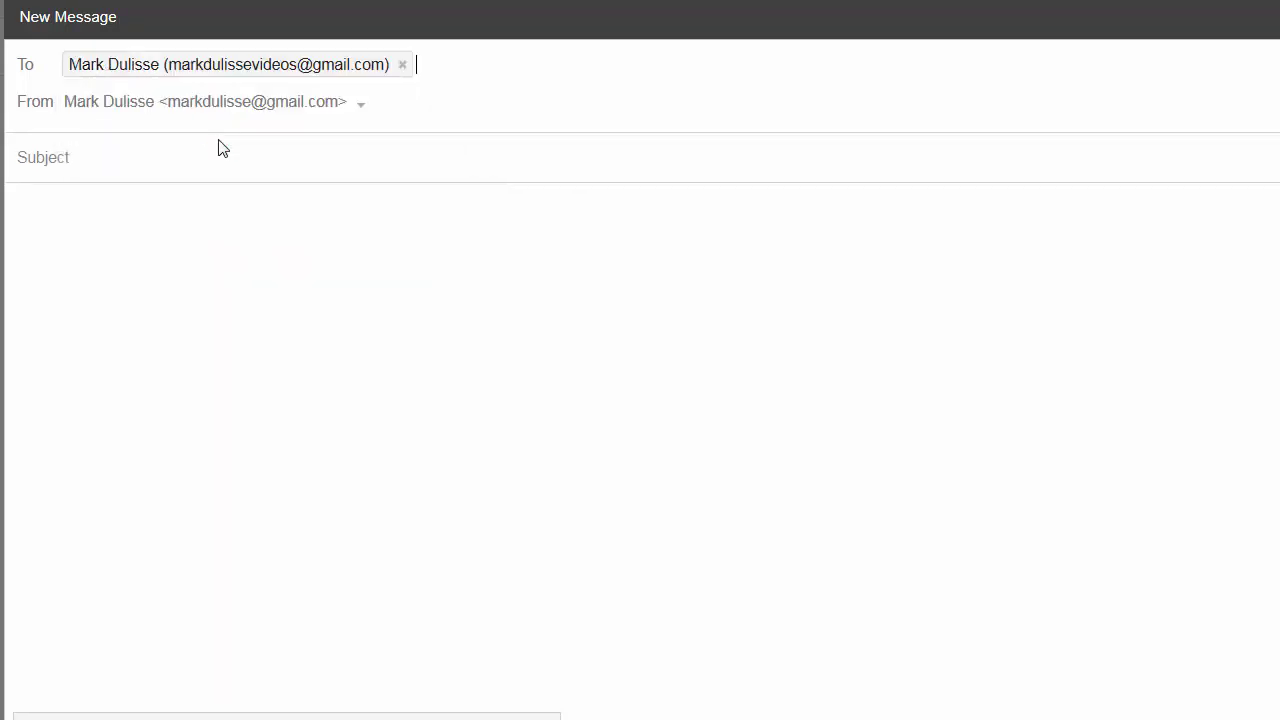
text(test)
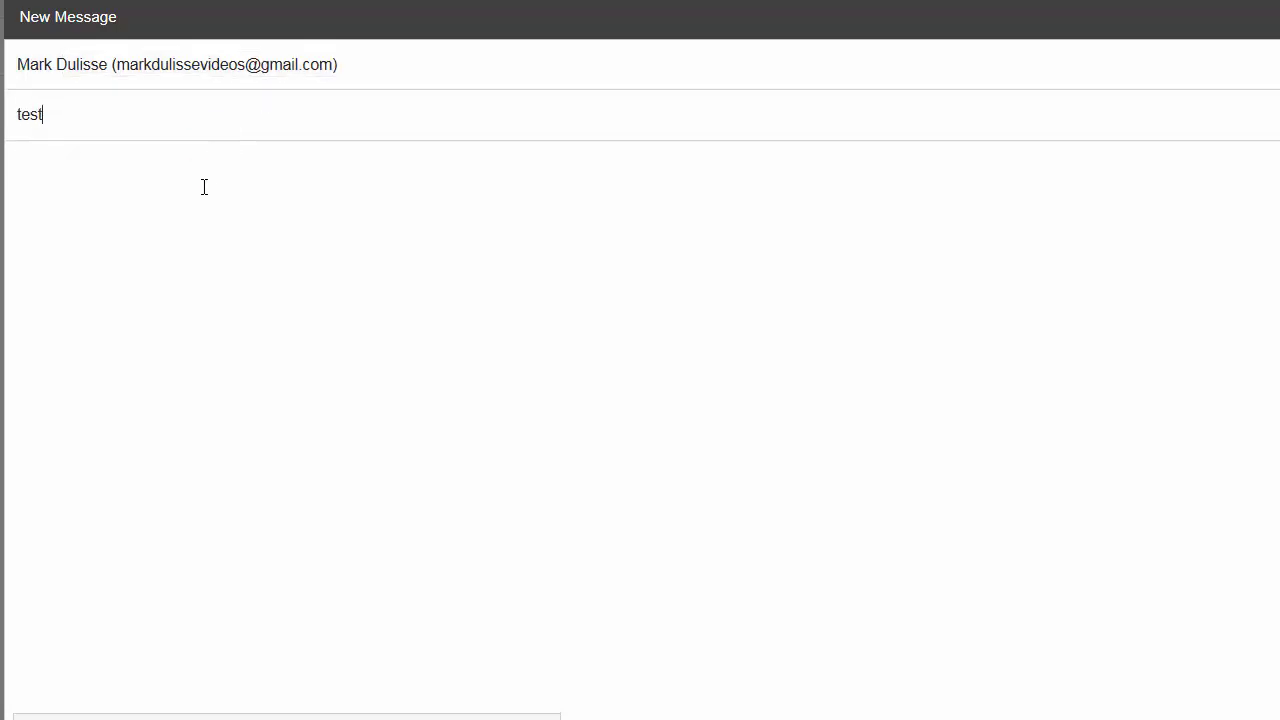
click(202, 186)
text(st)
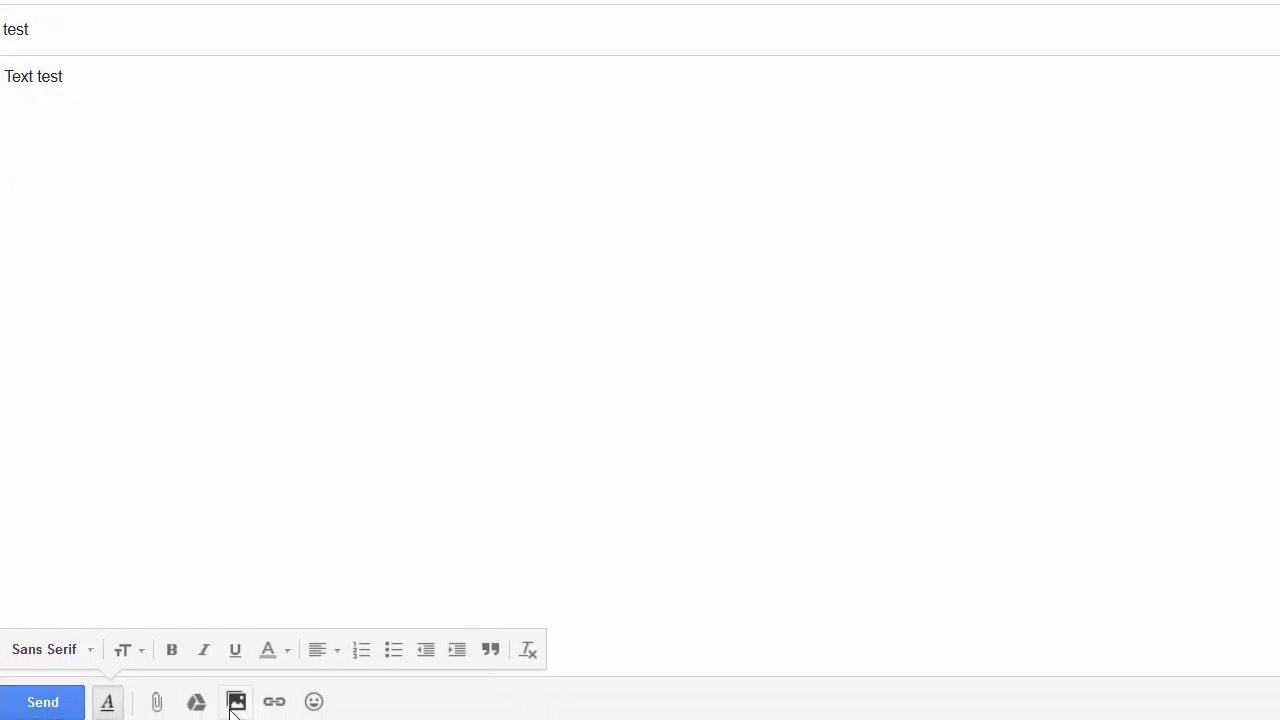
- Upload 16.gif from the gifs folder inline into the message body
click(235, 703)
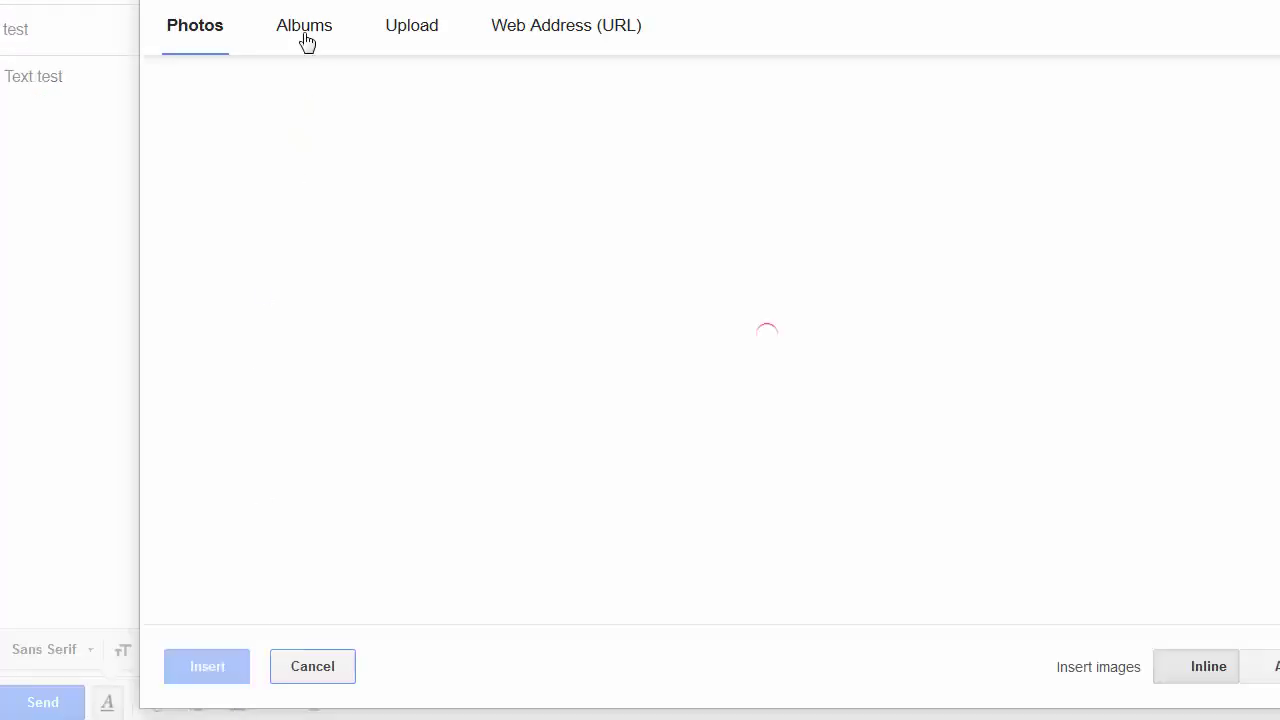
click(420, 30)
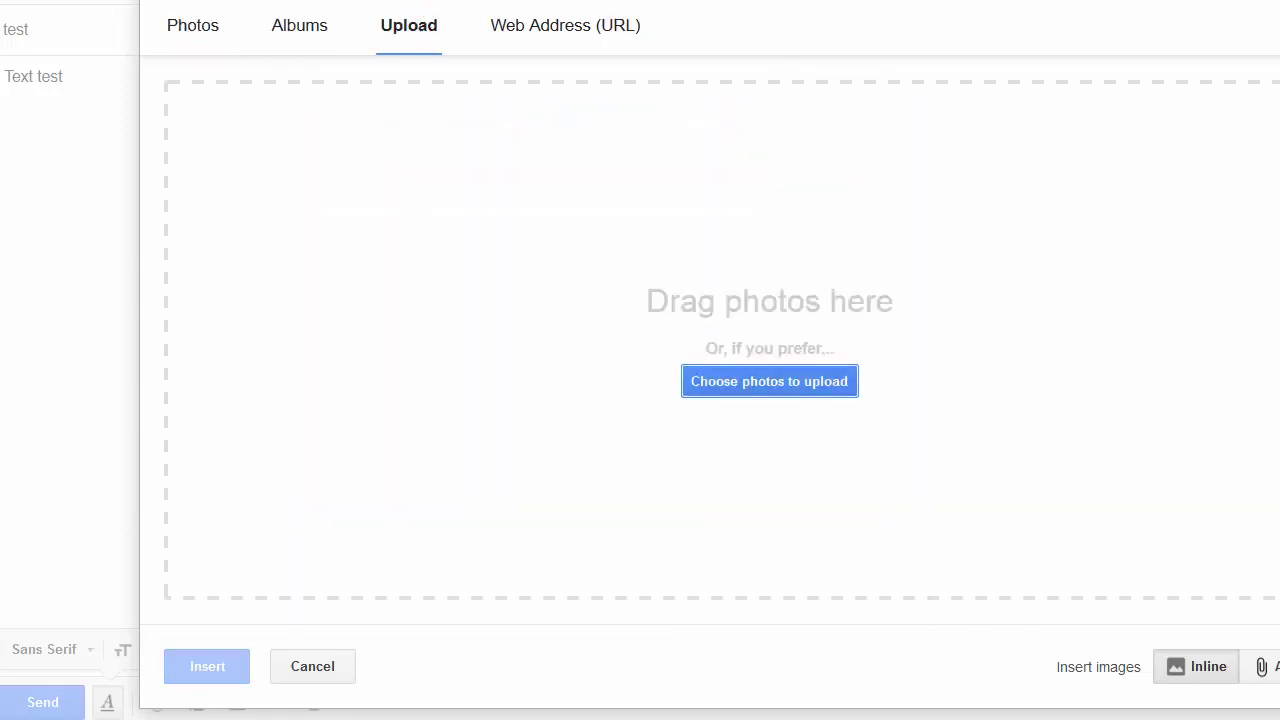
key(alt+Tab)
drag(429, 40, 295, 375)
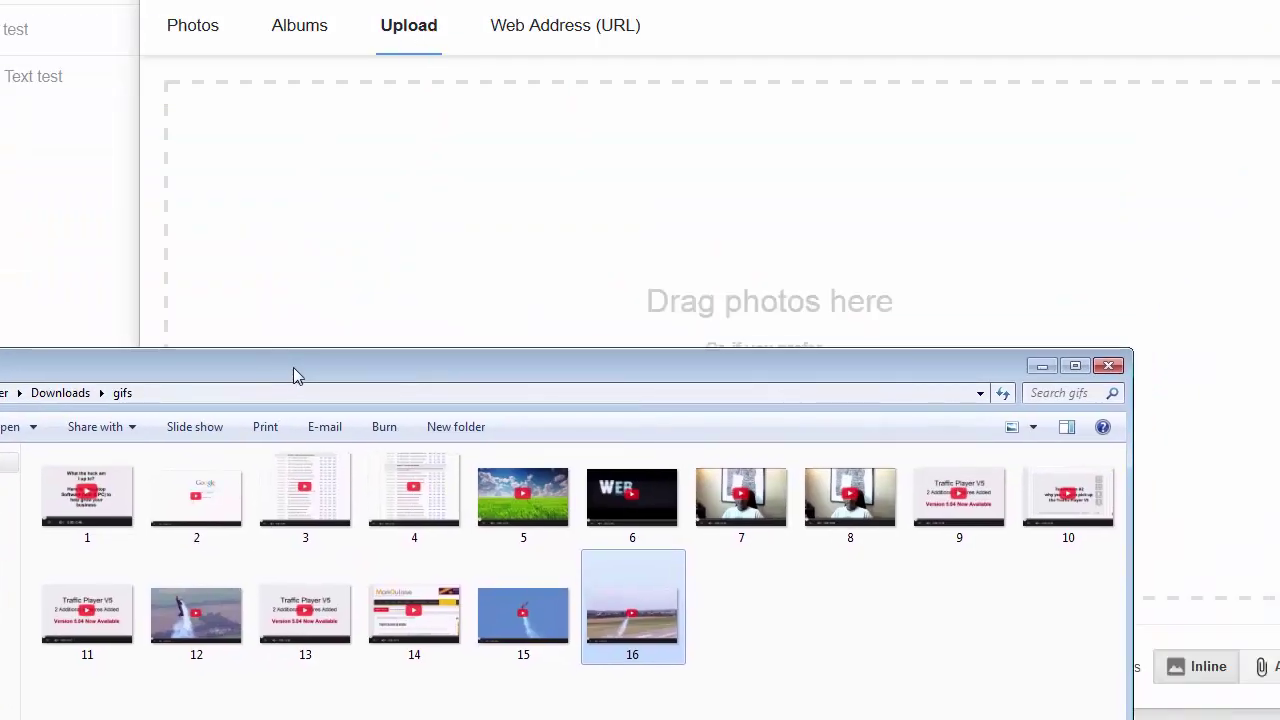
drag(614, 594, 755, 267)
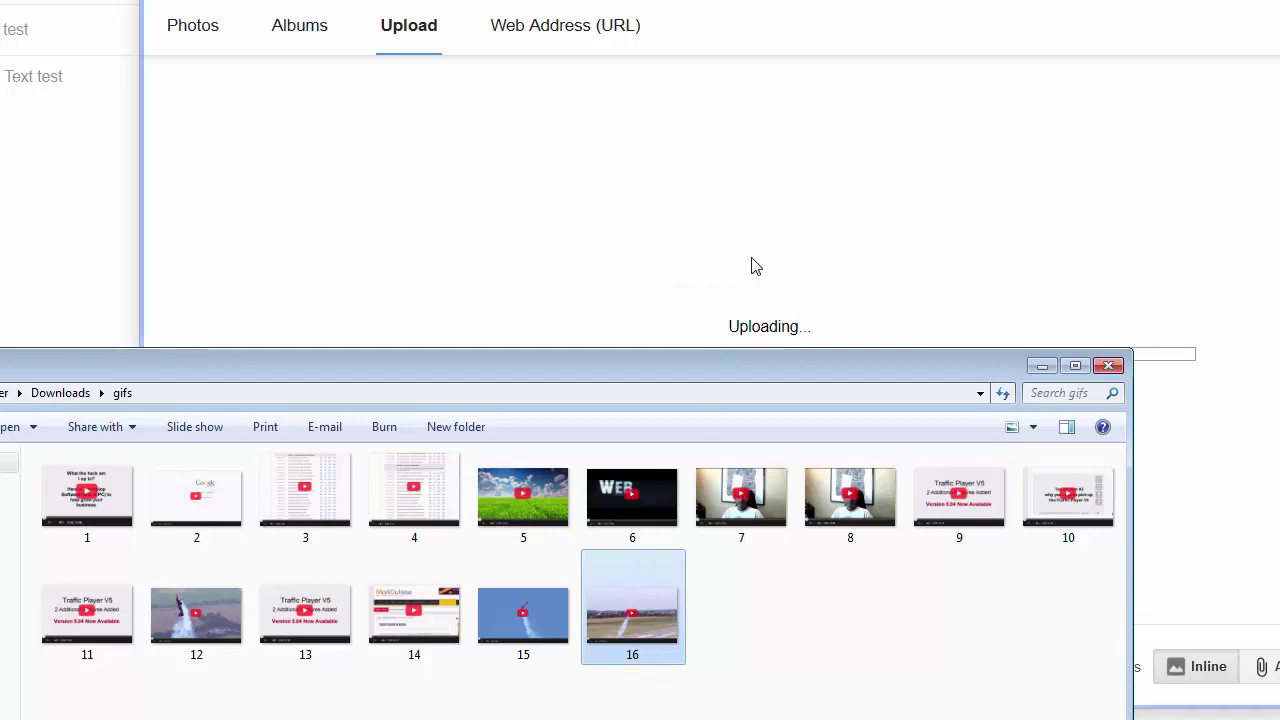
click(1040, 366)
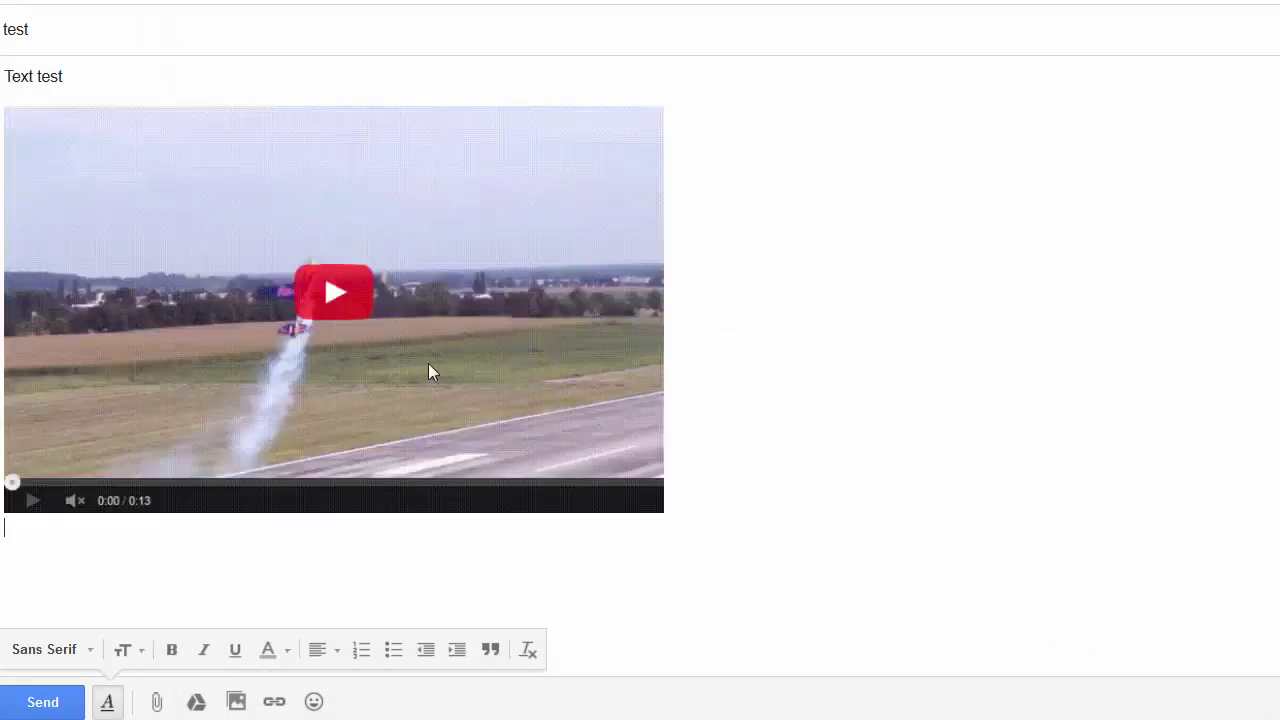
- Link the inserted GIF to the blog web address and send the email
click(362, 287)
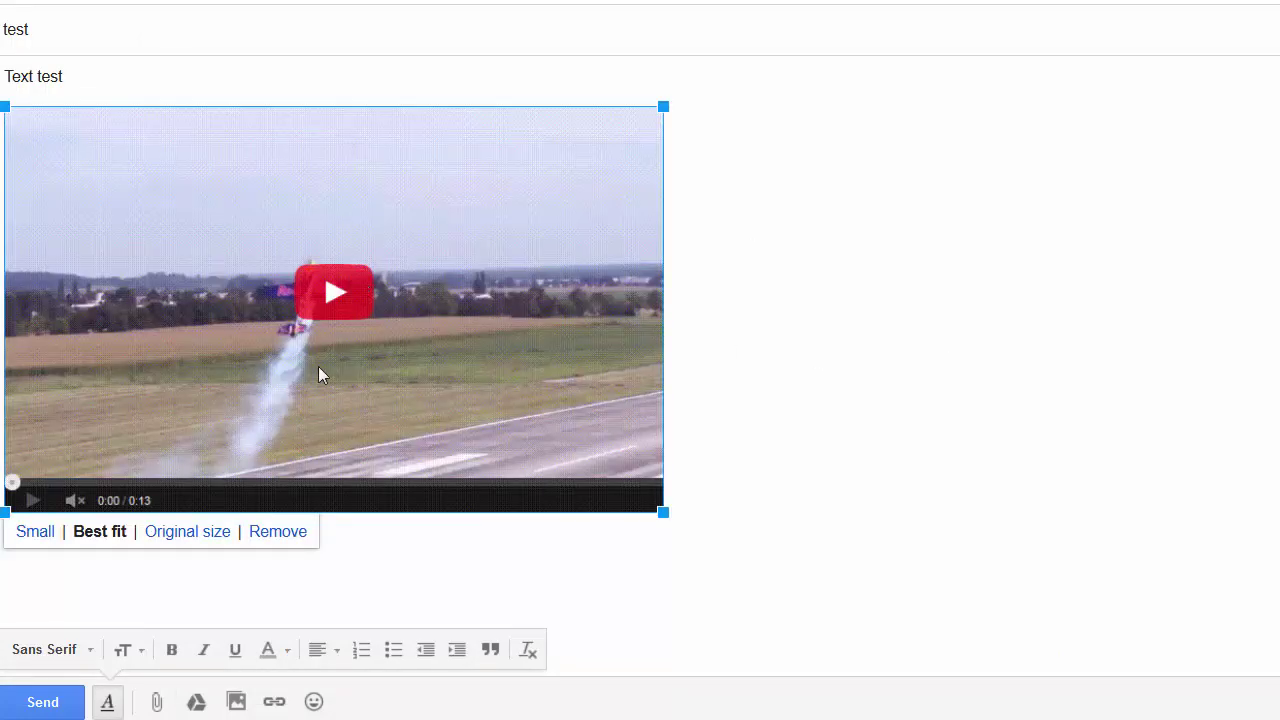
click(272, 703)
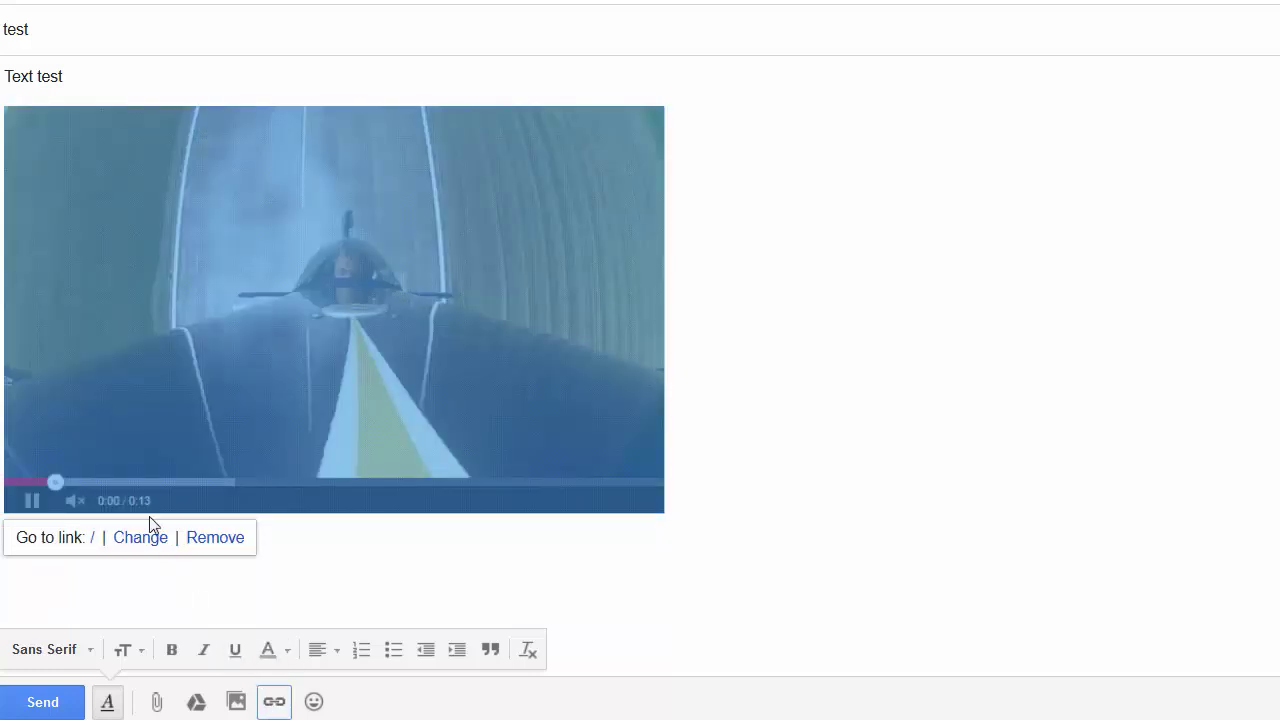
click(137, 541)
drag(648, 320, 586, 328)
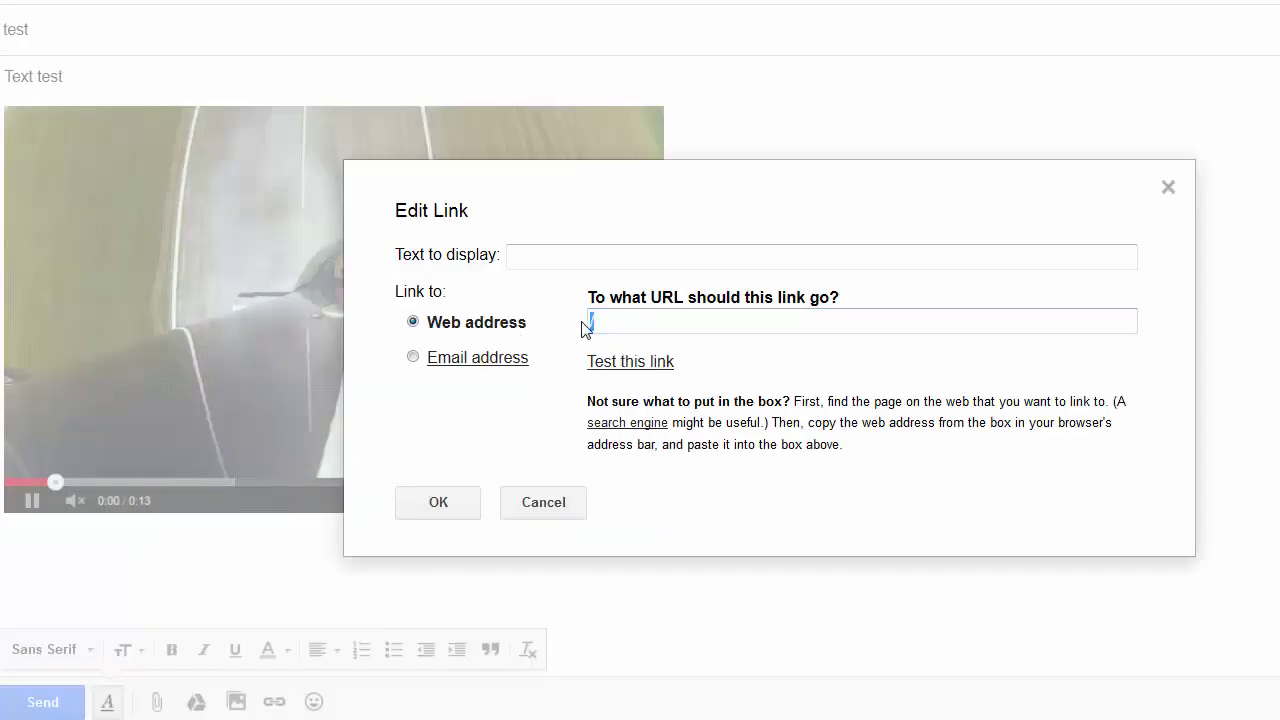
text(http://)
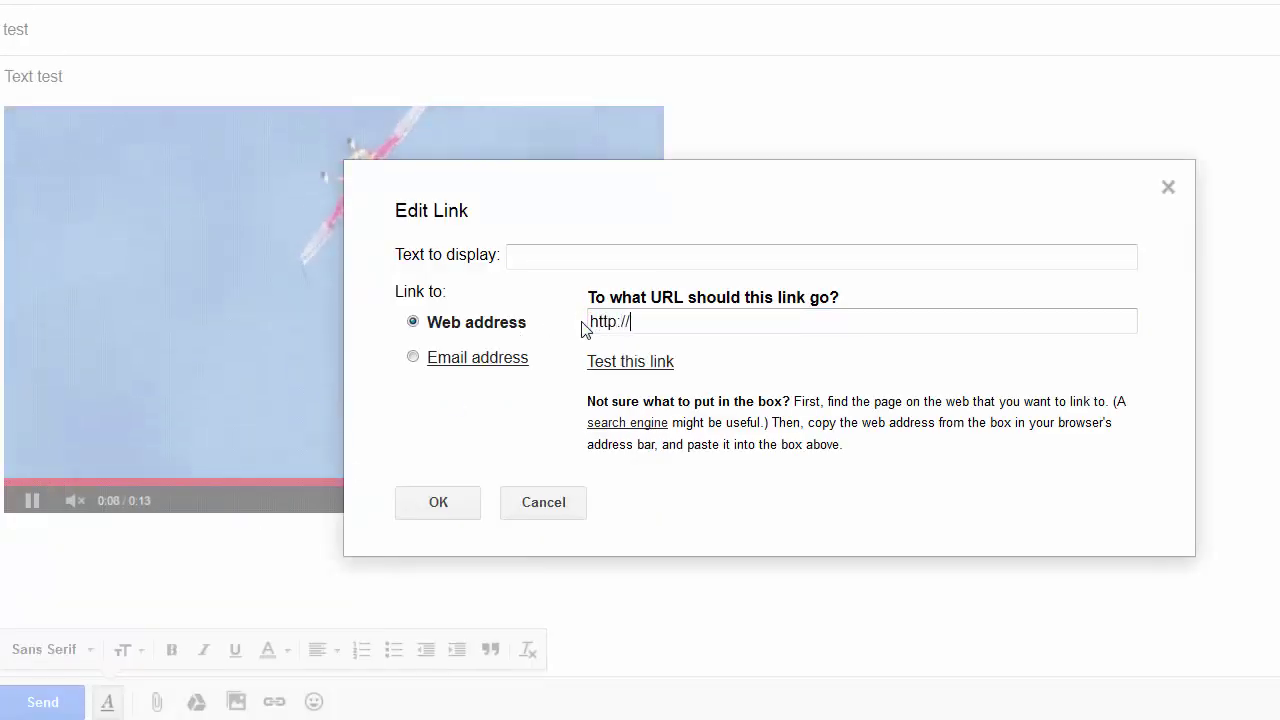
text(www.markdulisse)
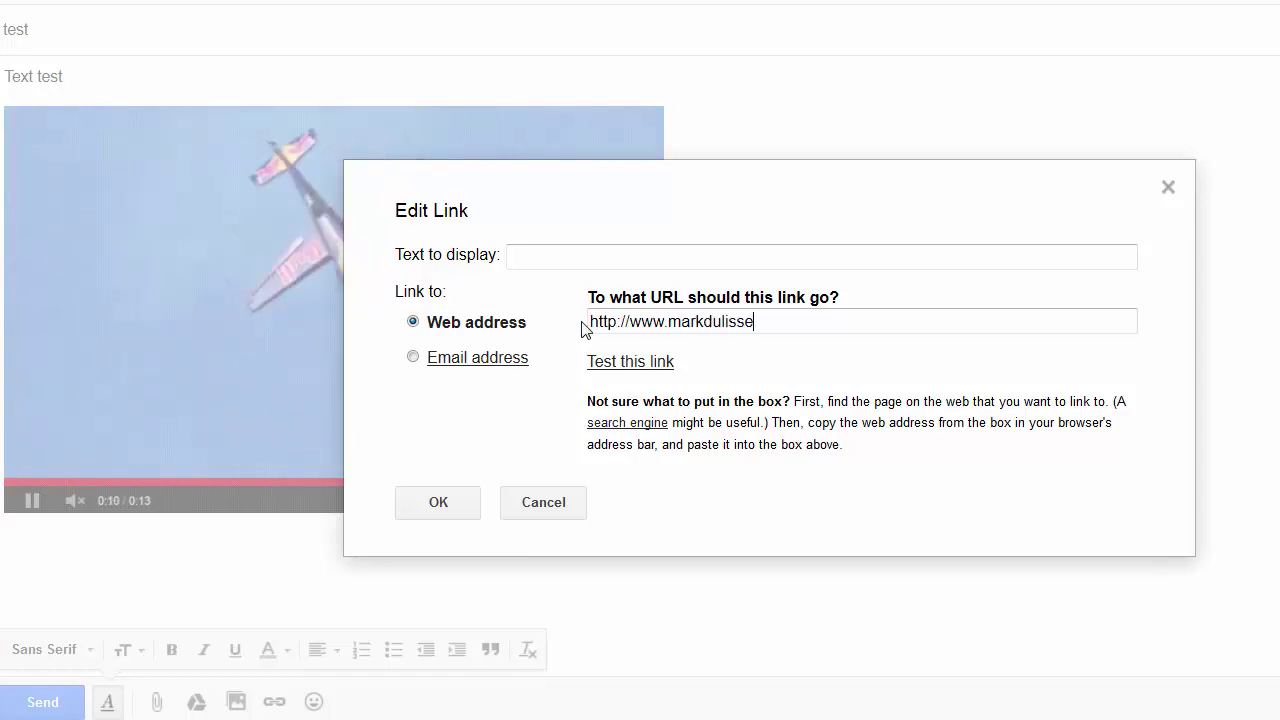
text(.com/blog/)
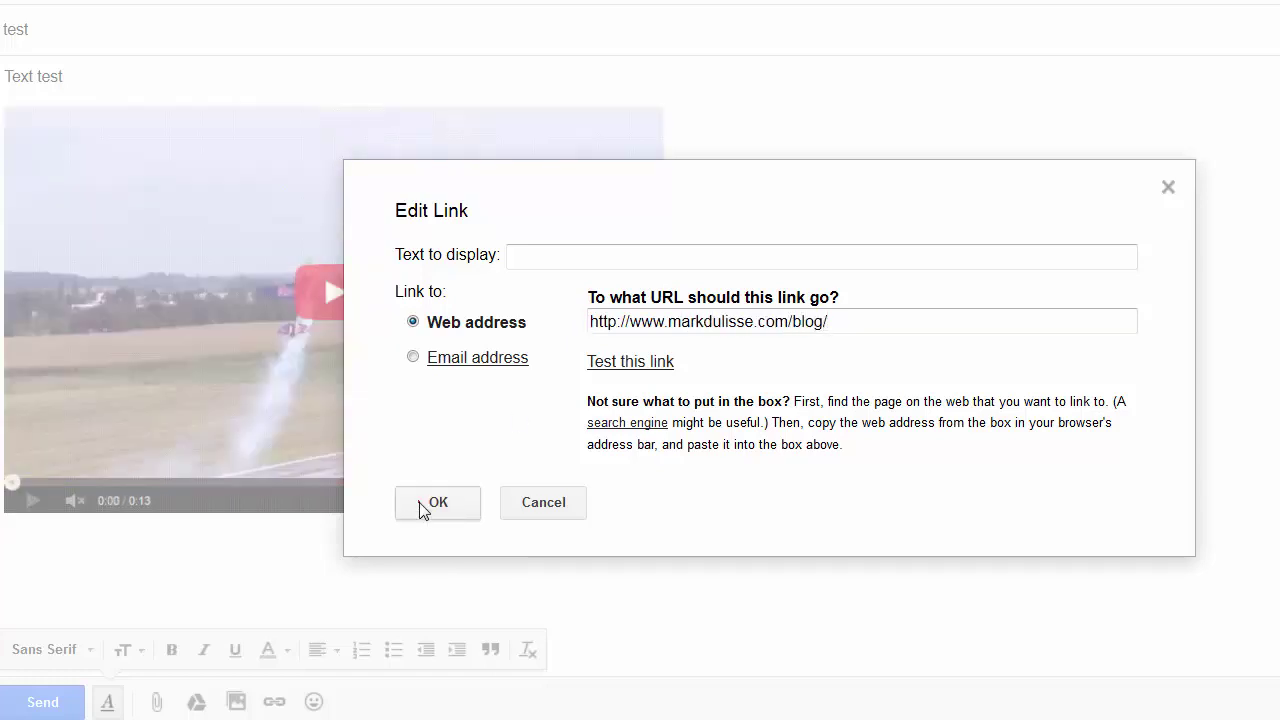
click(420, 507)
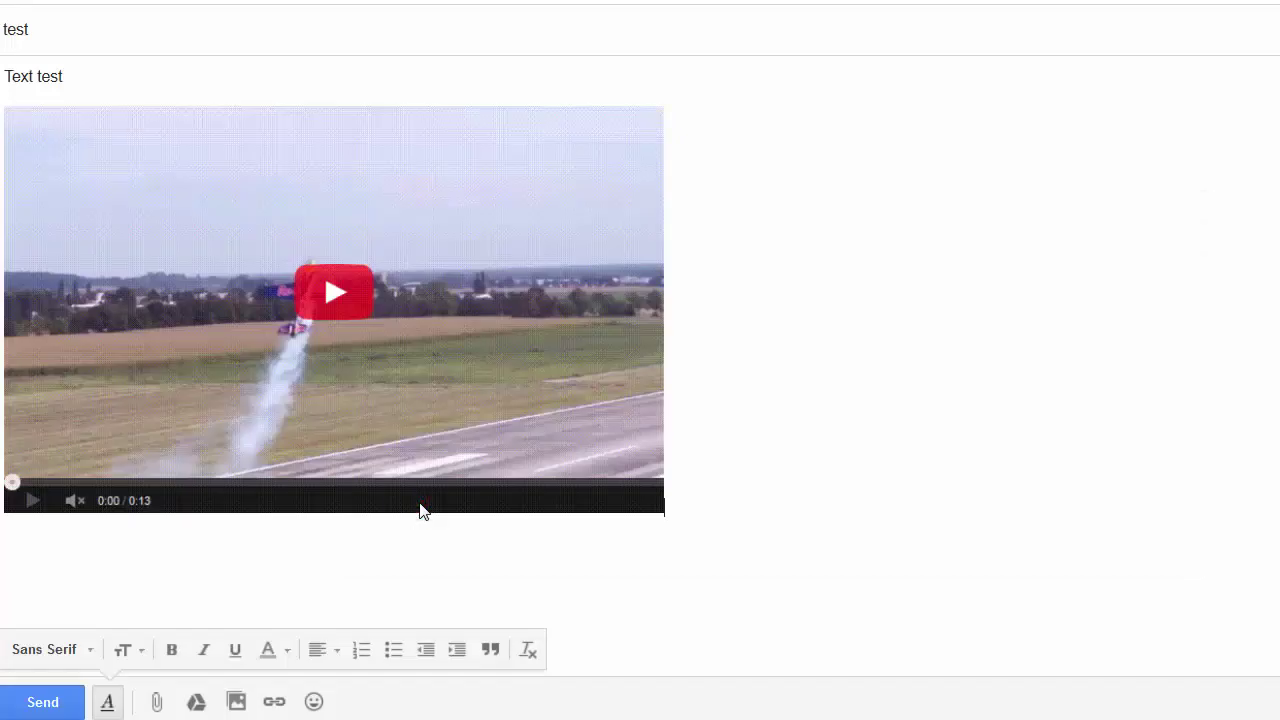
click(42, 703)
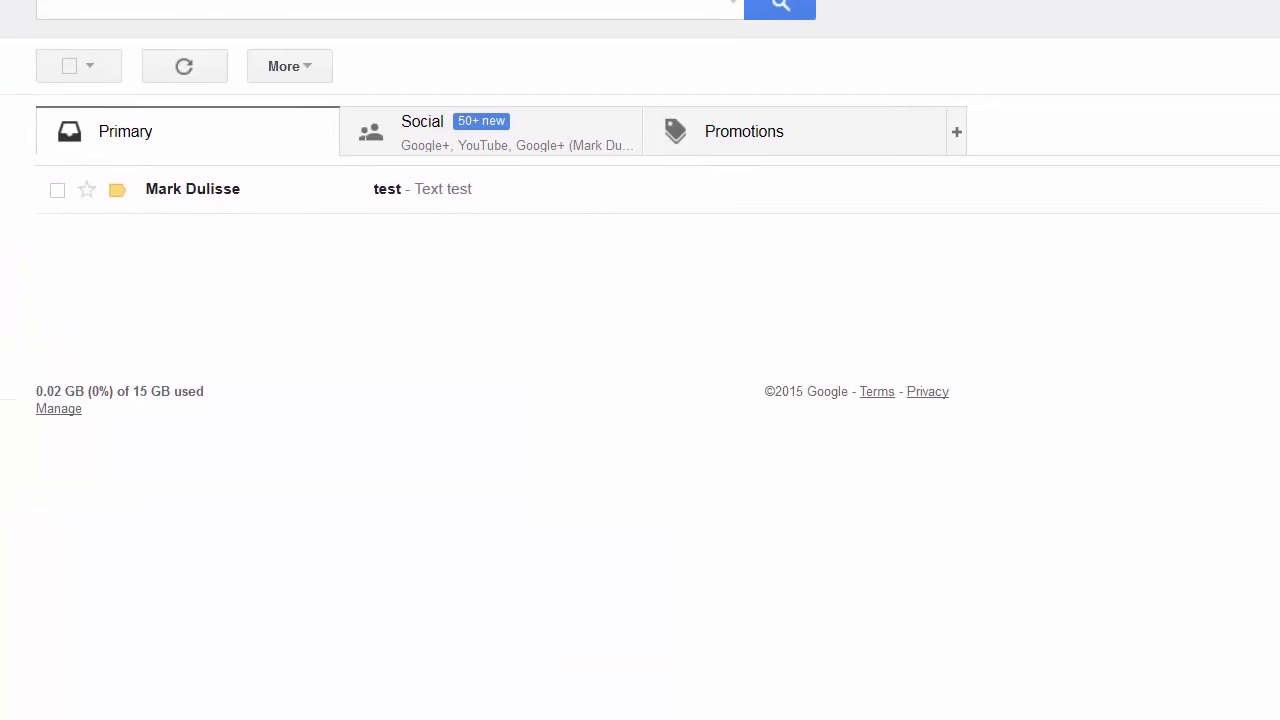
- Open the received 'test' email and play its inline airplane GIF
click(469, 197)
scroll(633, 208, down, 2)
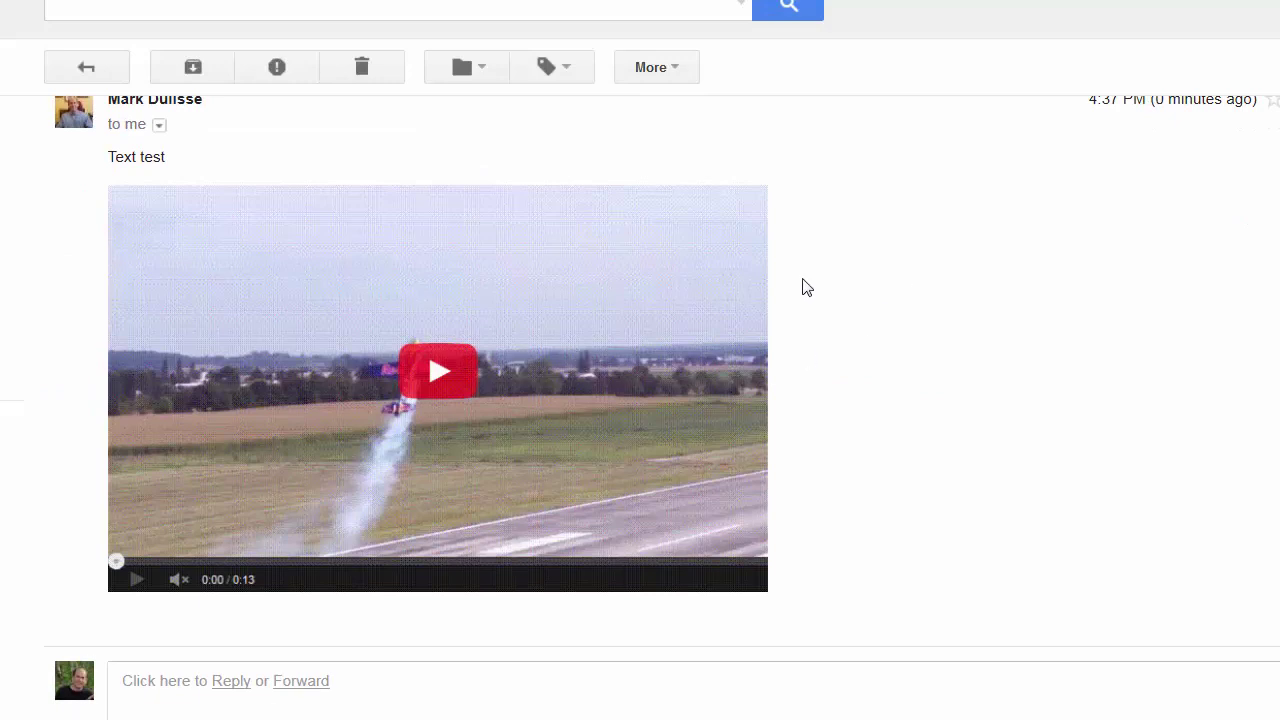
click(440, 372)
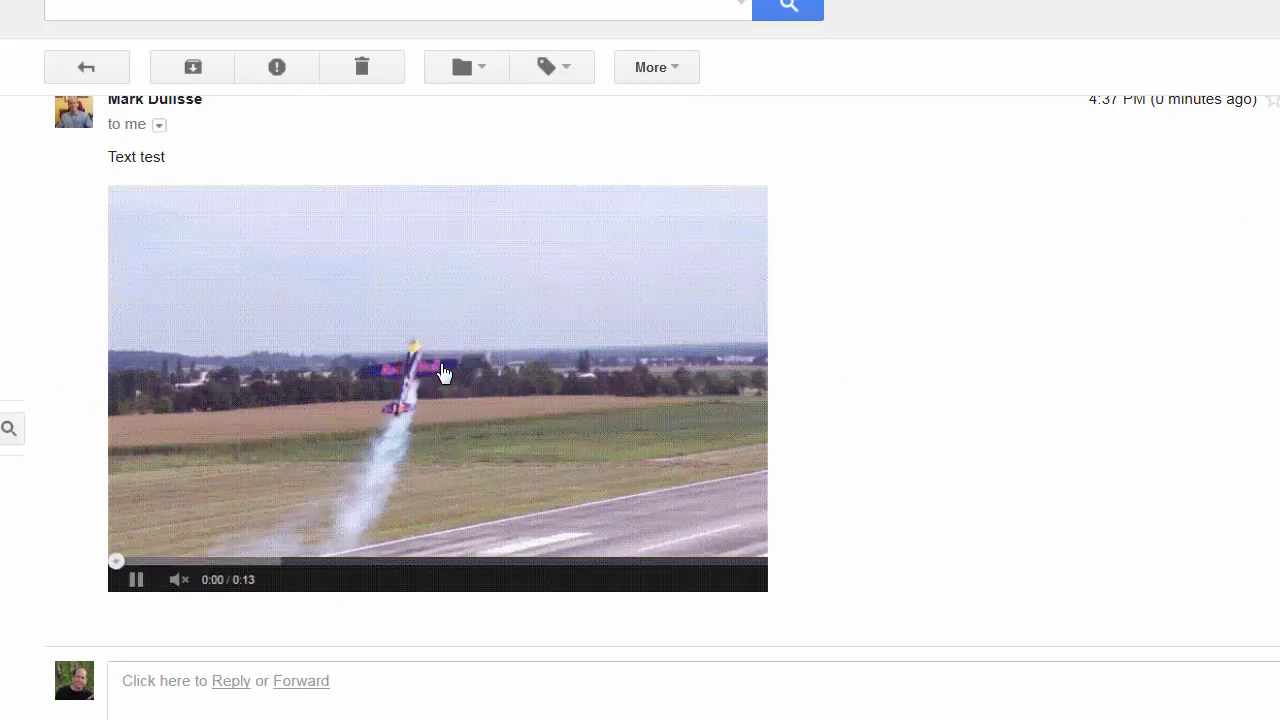